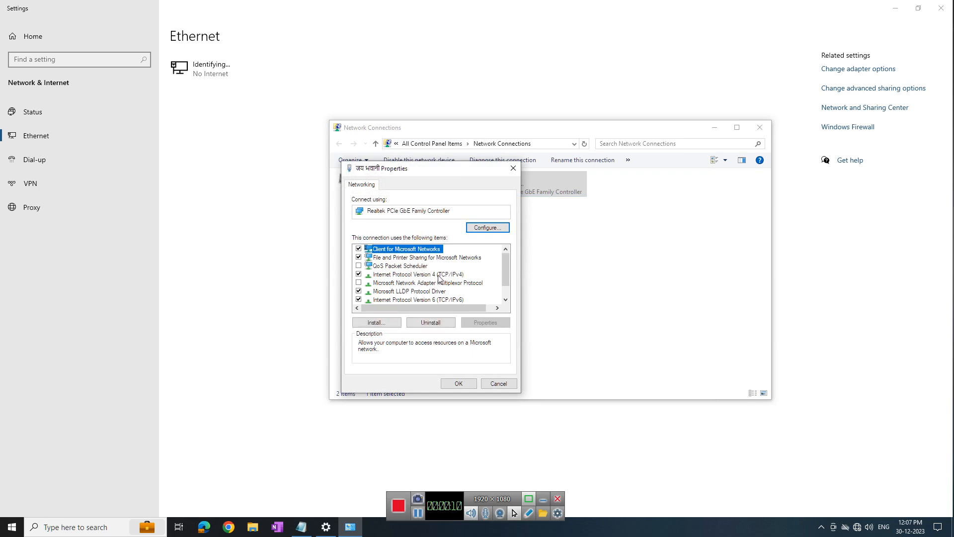
Give the Ethernet adapter static IPv4 192.168.1.10 with mask 255.255.255.0, then close back to the desktop
left_click(486, 322)
left_click(377, 278)
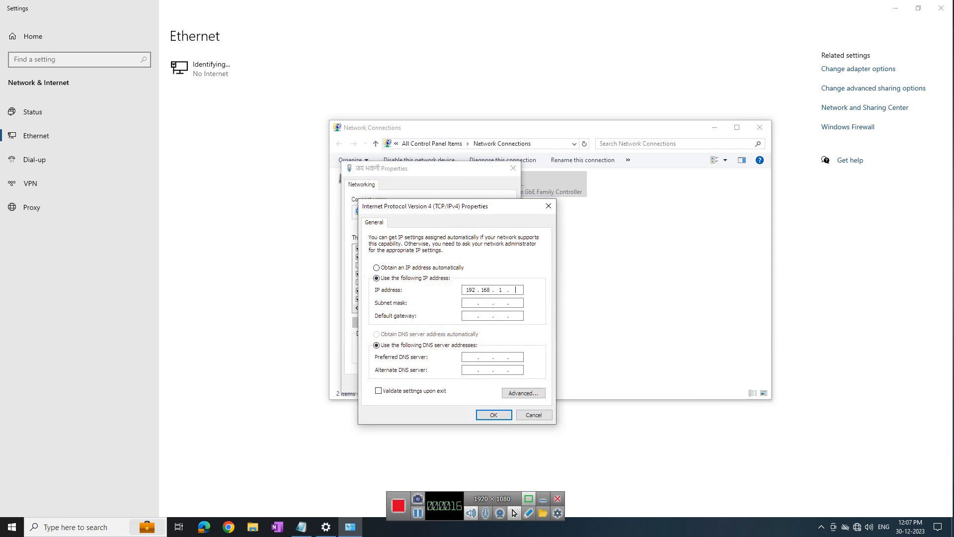
type("0")
key("Tab")
left_click(493, 415)
left_click(461, 385)
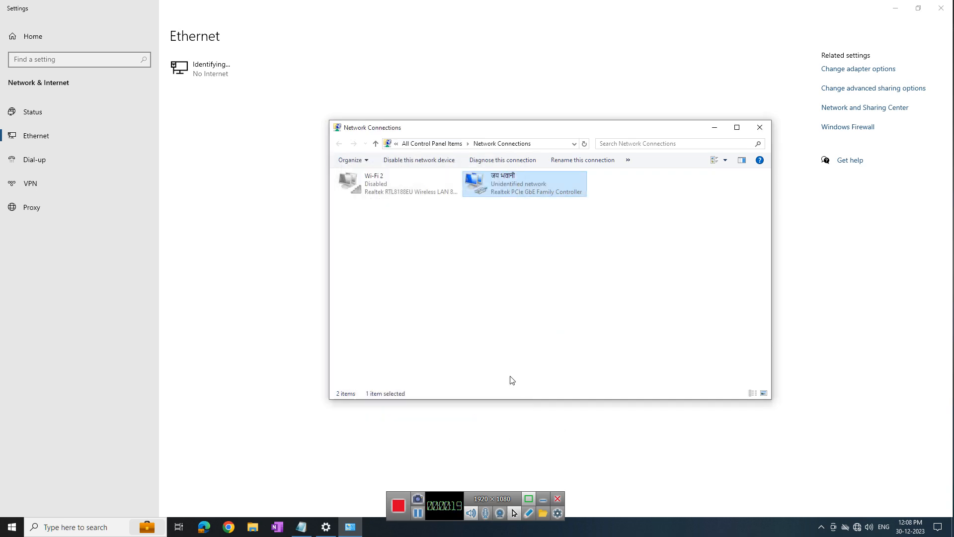
left_click(760, 127)
left_click(942, 8)
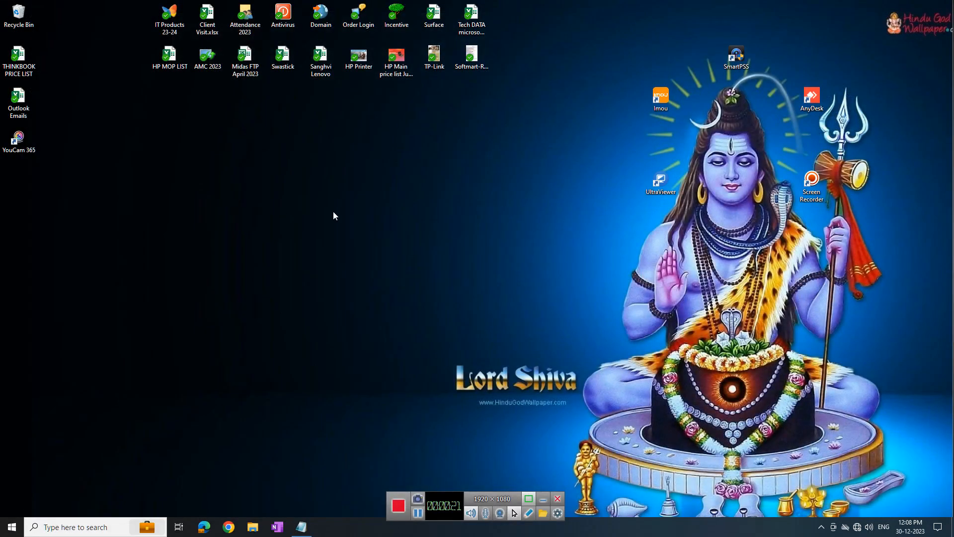
Launch Chrome and load the router at 192.168.1.1, proceeding past the certificate warning
left_click(229, 527)
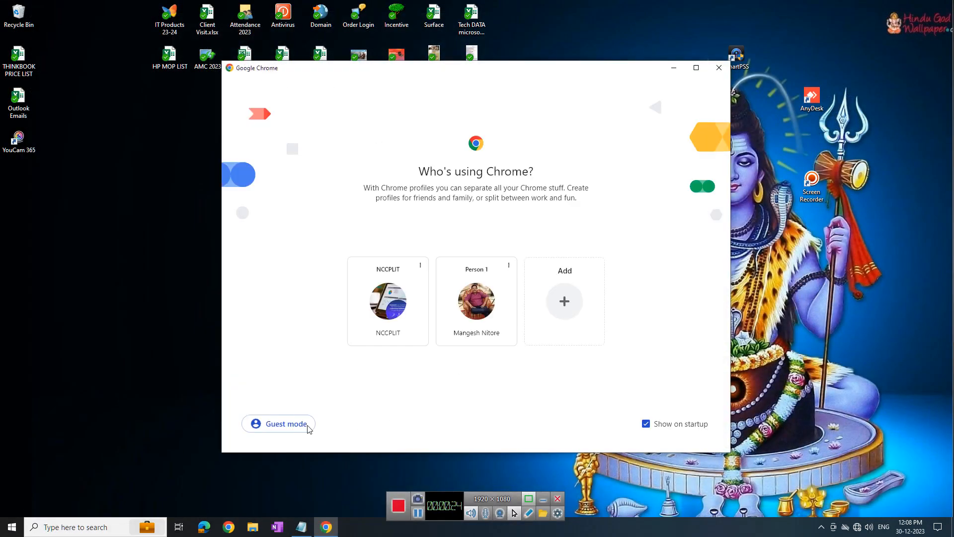
left_click(390, 303)
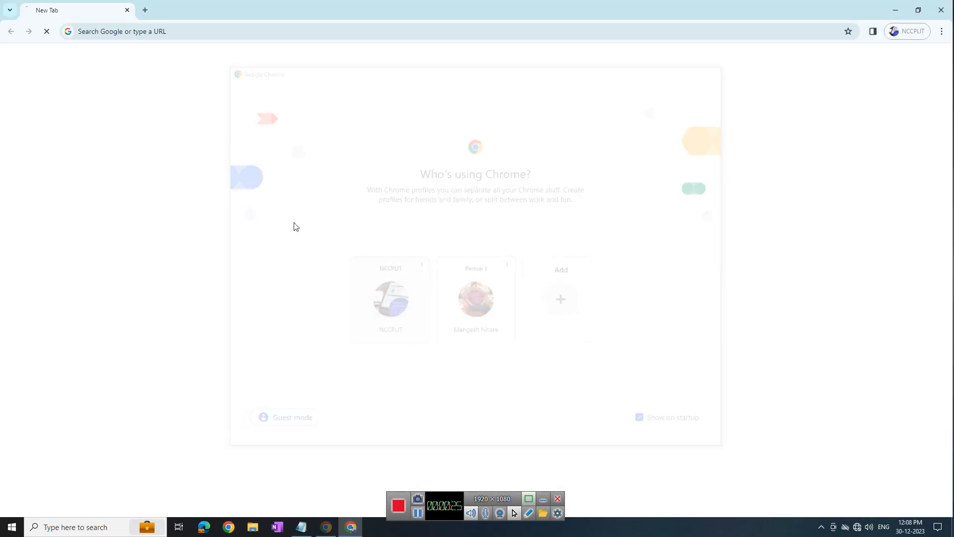
left_click(173, 32)
type("192.168")
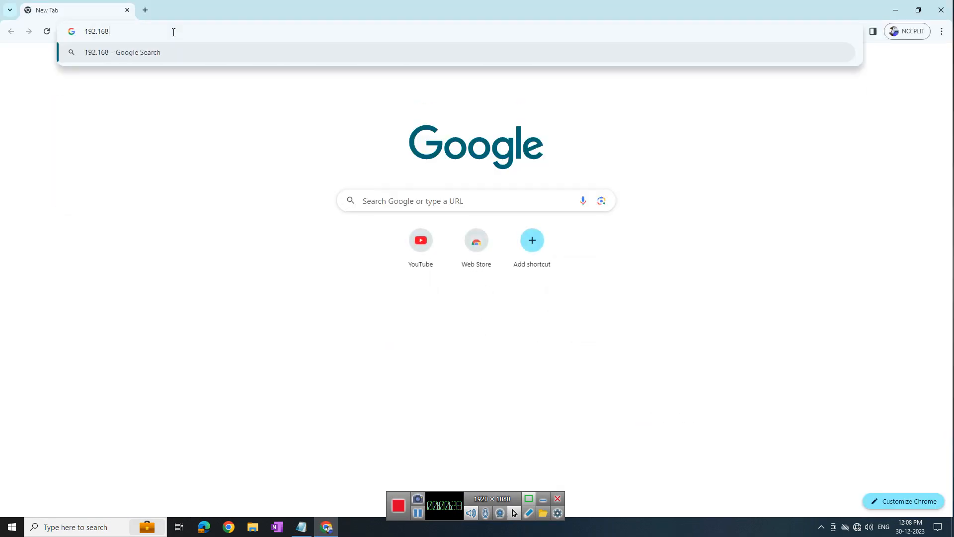
type(".1.1.")
key("Return")
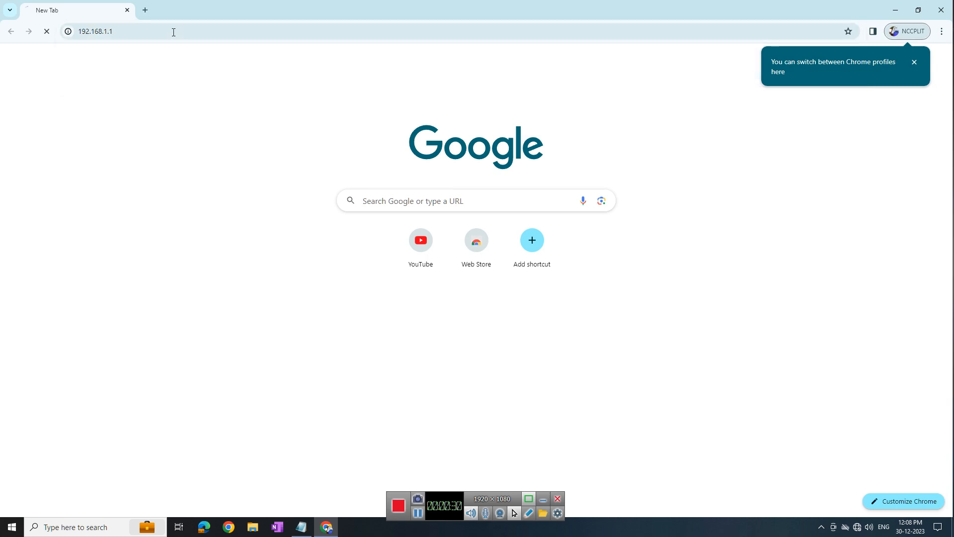
left_click(351, 316)
left_click(380, 386)
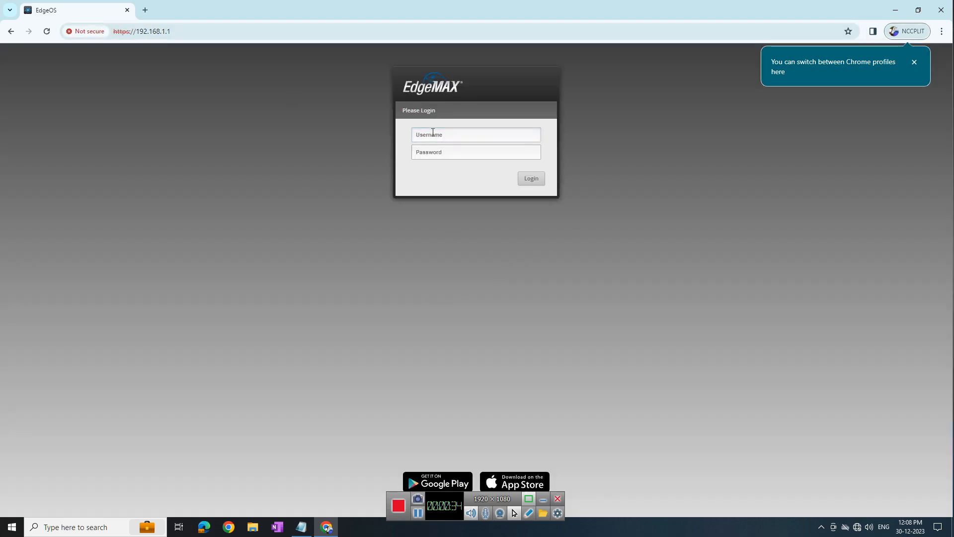
Log in with the router's username and password, decline Basic Setup, and show the Wizards list
key("Tab")
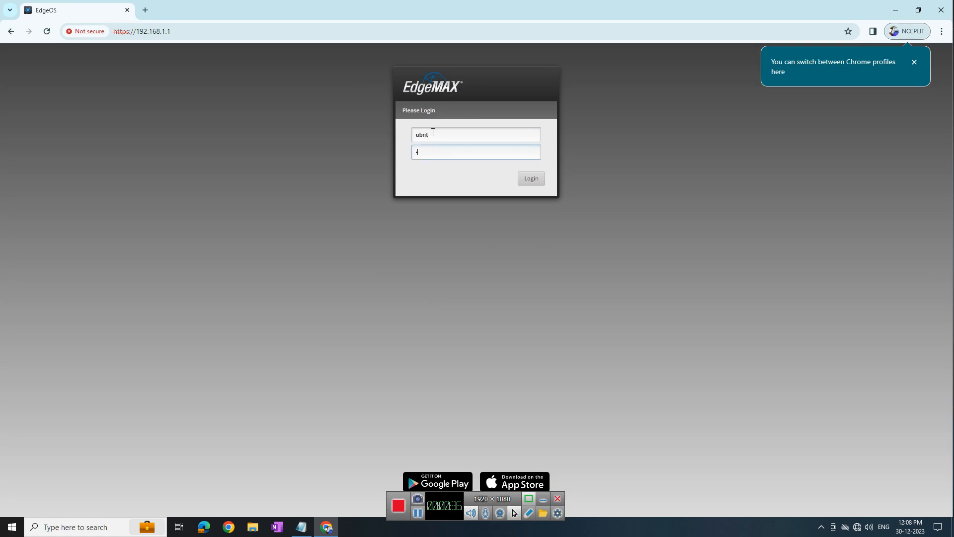
key("Return")
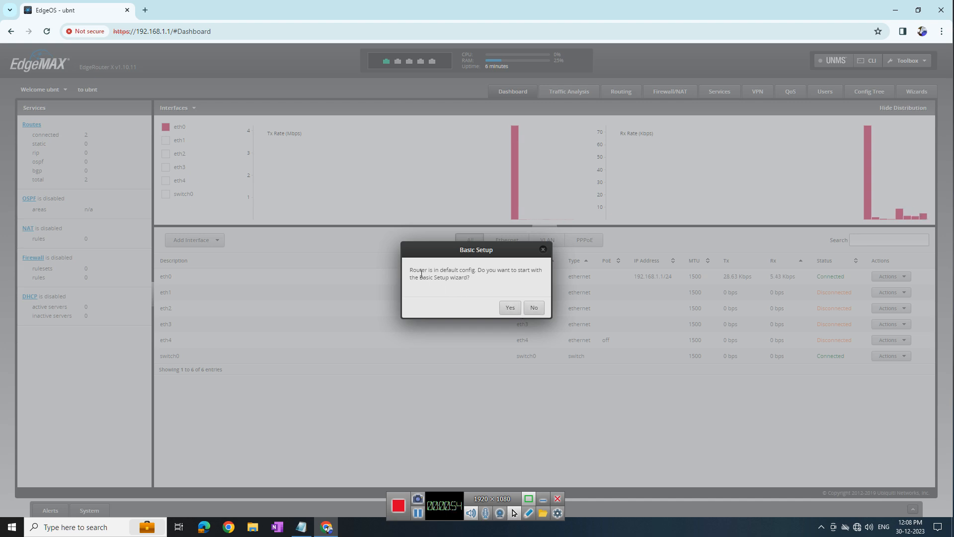
left_click(535, 309)
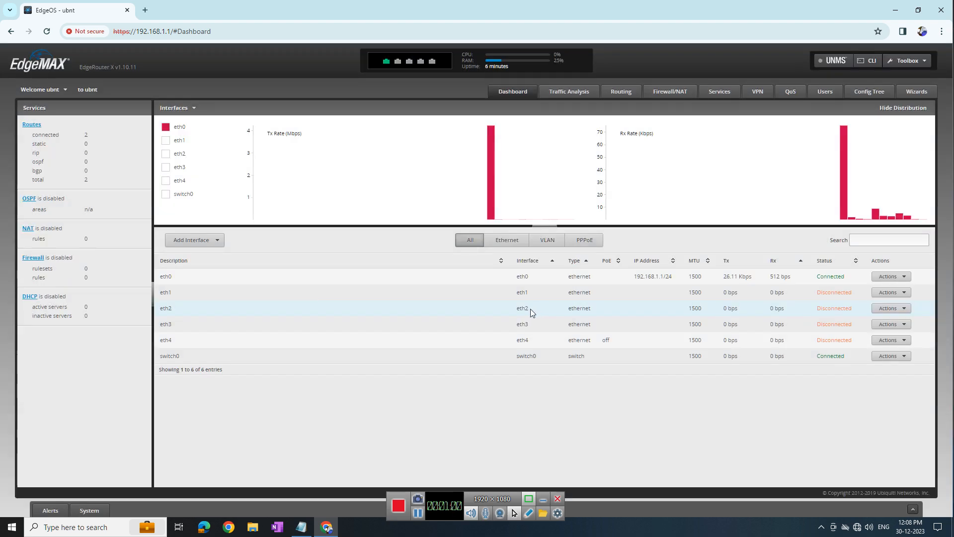
left_click(919, 92)
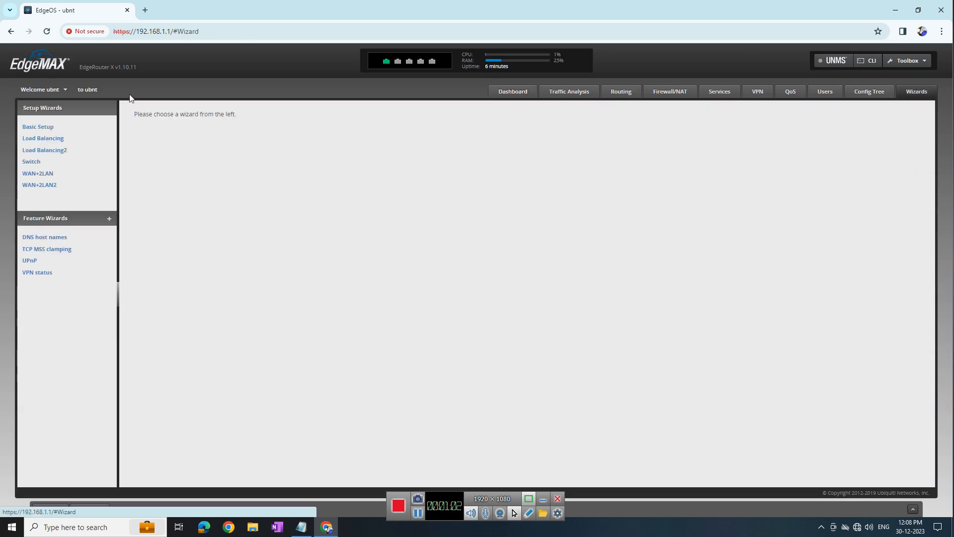
Look through the Basic Setup wizard's connection type and internet port options without keeping changes
left_click(40, 143)
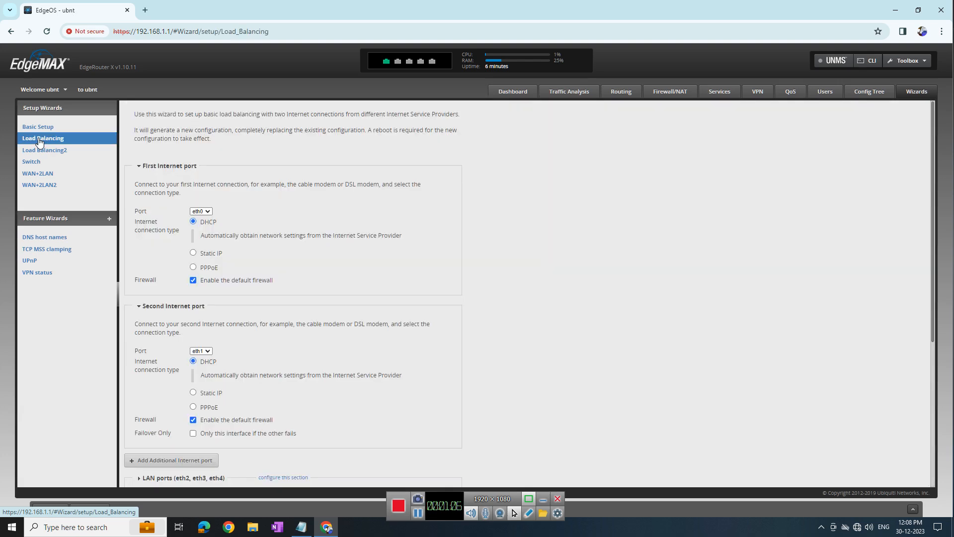
left_click(45, 127)
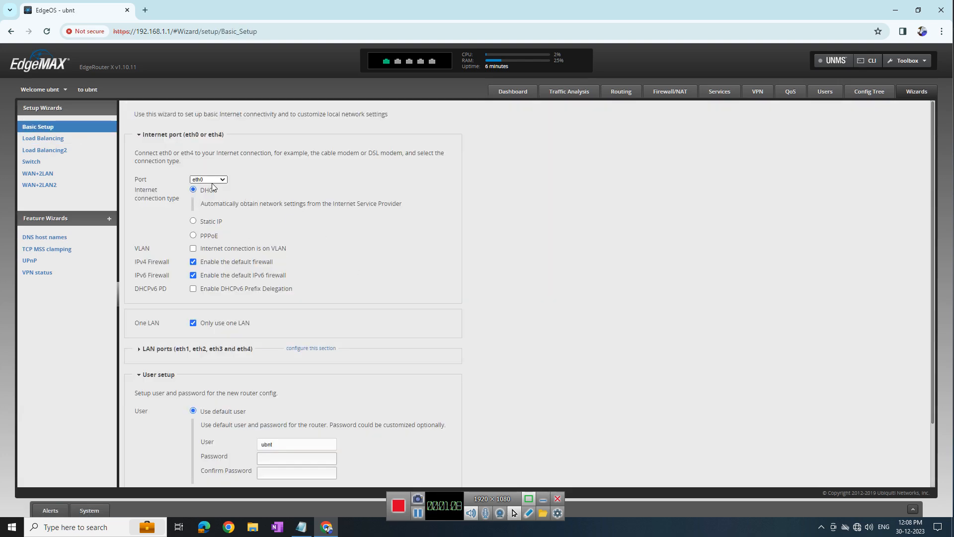
left_click(194, 221)
left_click(209, 179)
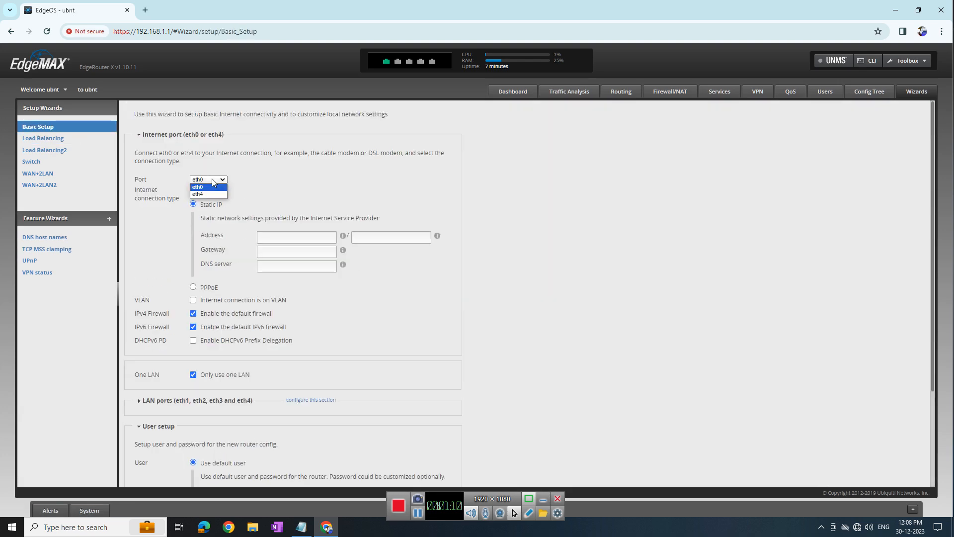
left_click(202, 188)
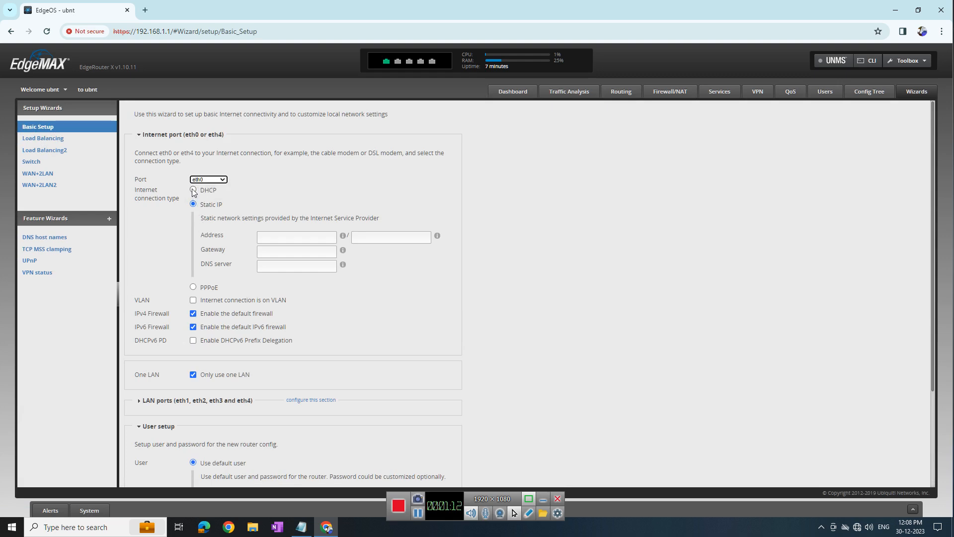
left_click(193, 190)
scroll(256, 408, "down", 3)
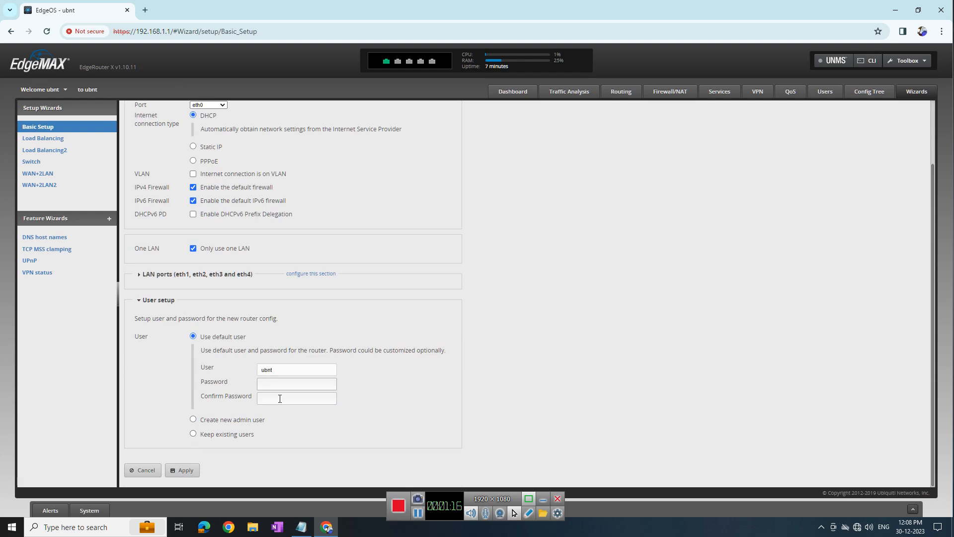
In the Load Balancing wizard, set eth0 to PPPoE and eth1 to Static IP
left_click(44, 139)
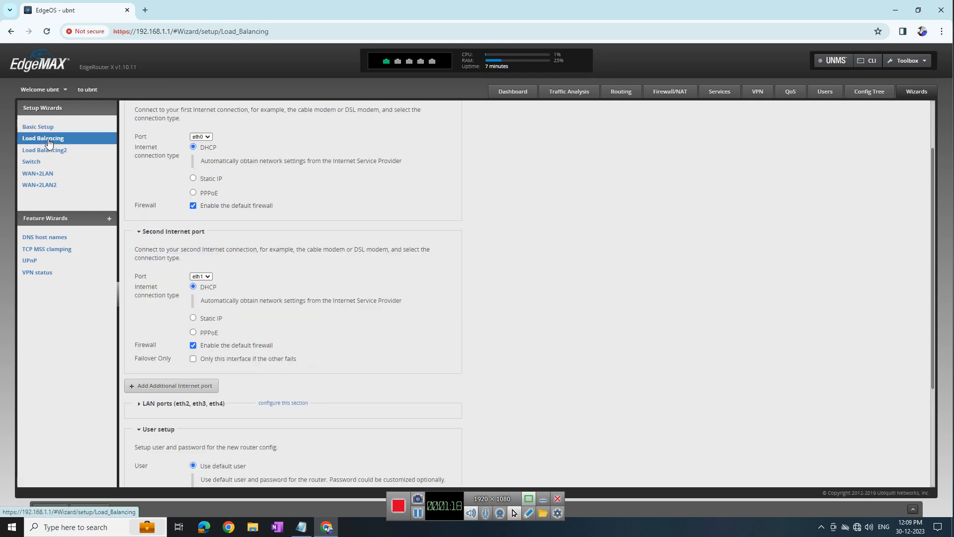
left_click(193, 193)
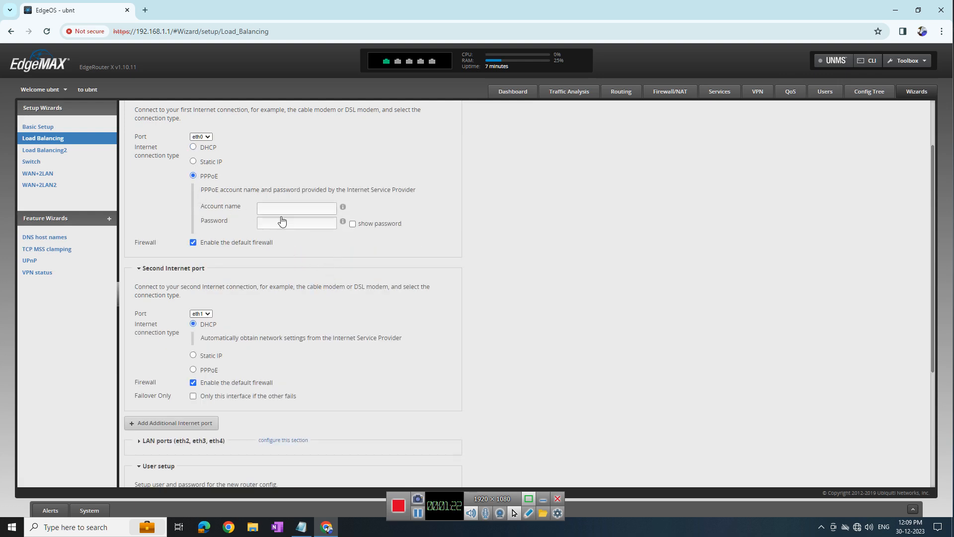
left_click(193, 355)
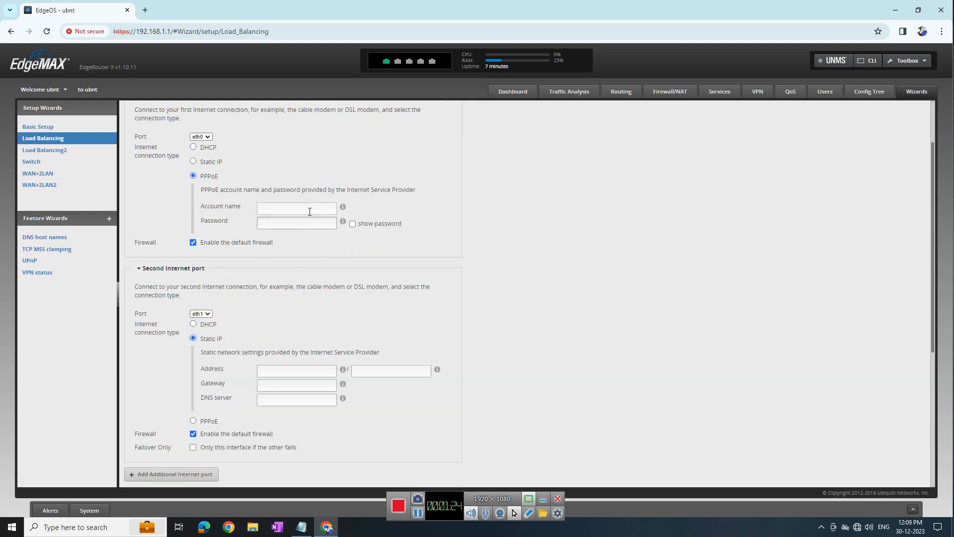
Enter eth0's PPPoE account and eth1's static 202.88.214.41/24, gateway 202.88.214.1, DNS 202.88.130.67
left_click(267, 208)
scroll(273, 289, "down", 3)
left_click(295, 222)
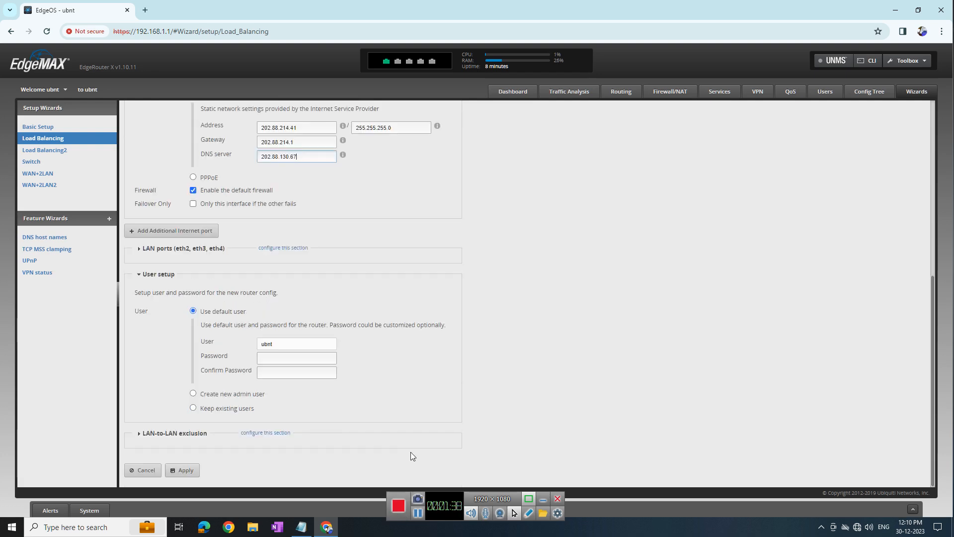
left_click(288, 337)
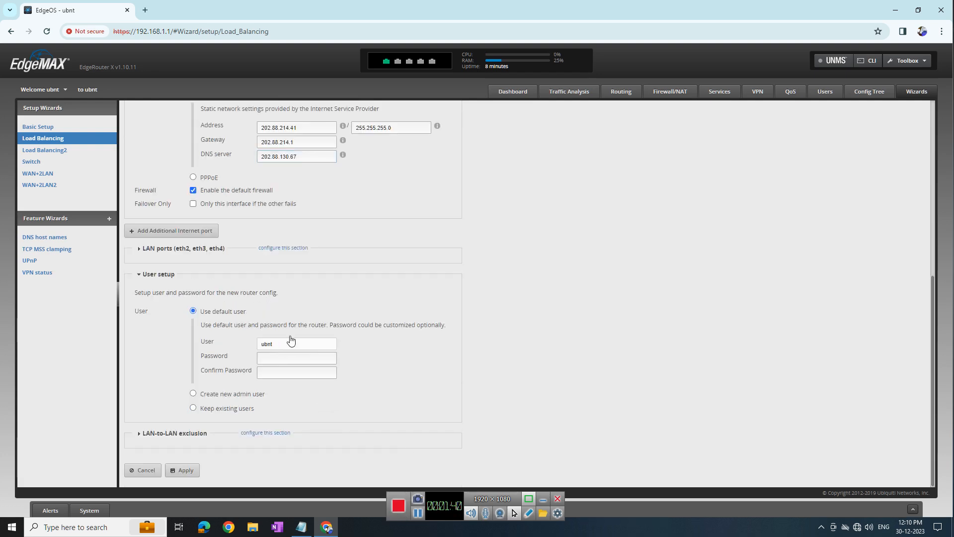
Keep existing router users and review the LAN ports: 192.168.1.1, mask 255.255.255.0, DHCP enabled
left_click(194, 409)
left_click(139, 433)
scroll(284, 431, "down", 1)
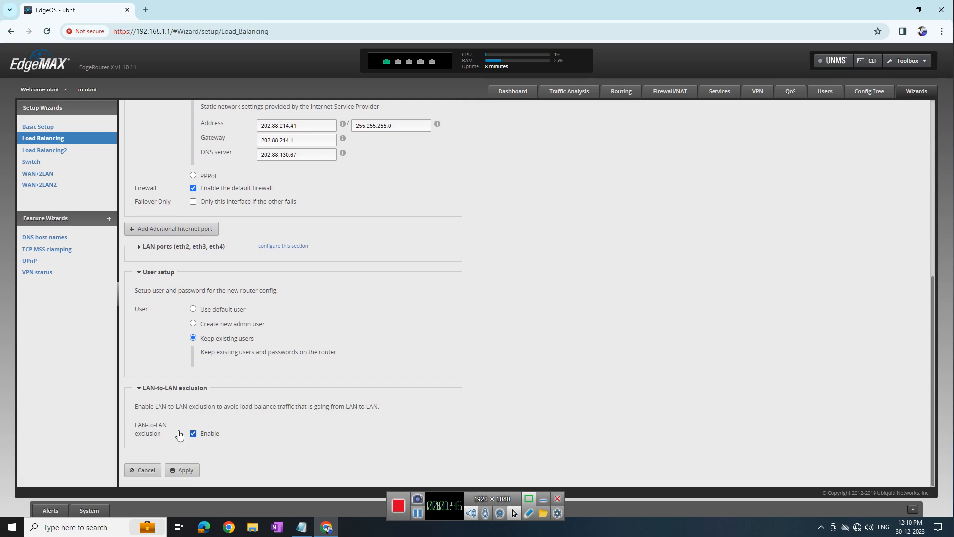
scroll(354, 387, "up", 3)
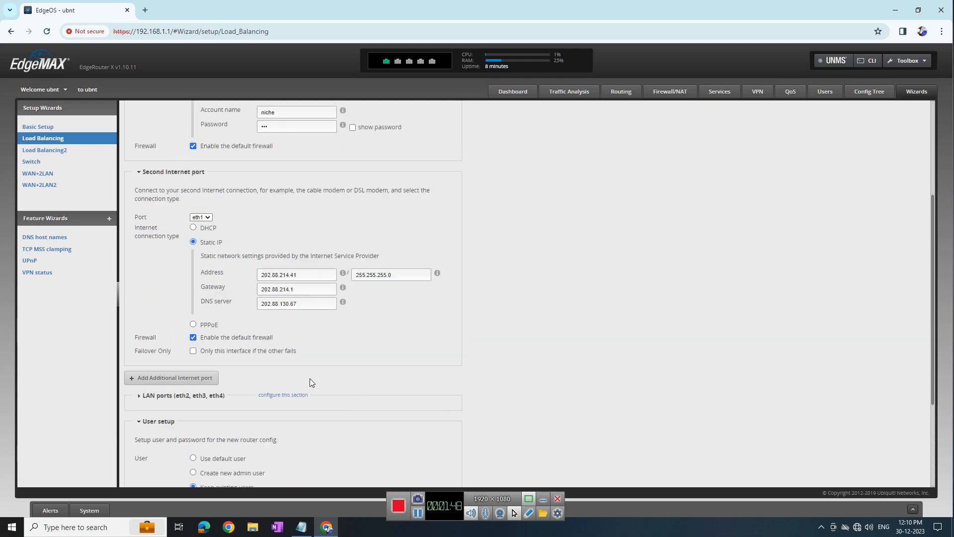
left_click(142, 396)
scroll(207, 308, "down", 4)
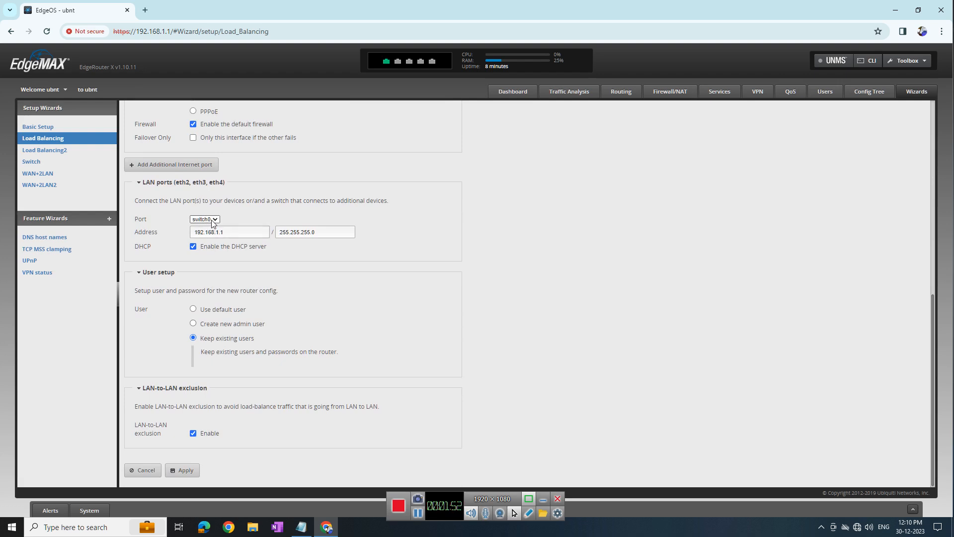
left_click(340, 233)
scroll(288, 224, "up", 8)
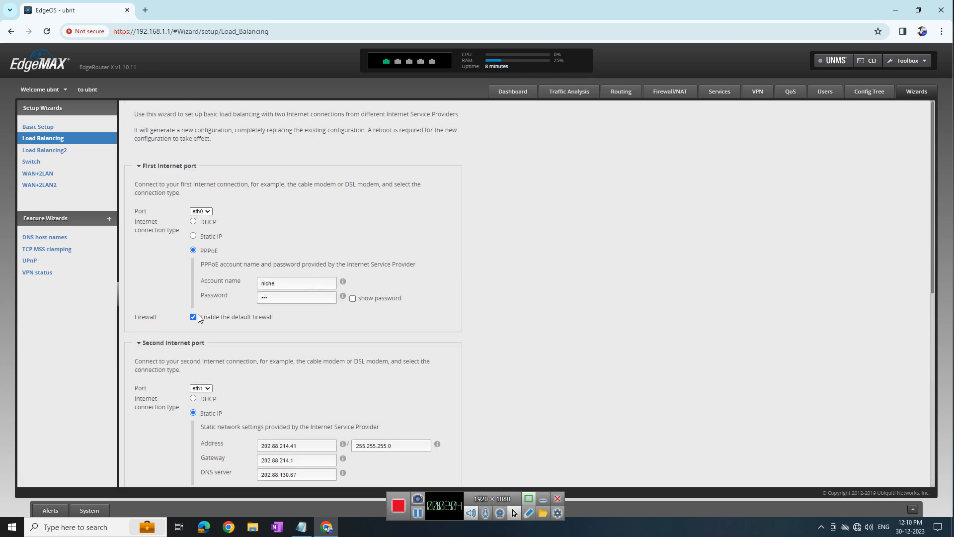
scroll(207, 393, "down", 6)
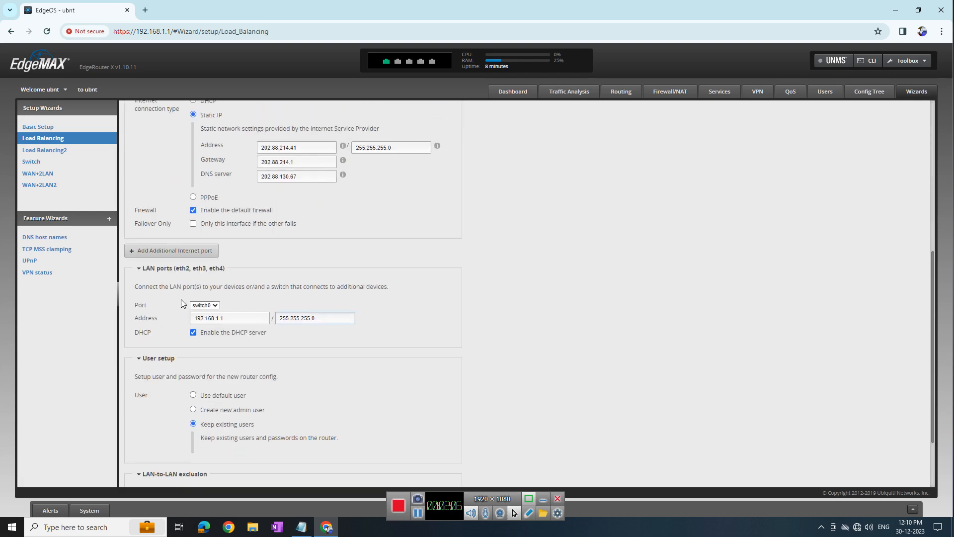
scroll(268, 348, "down", 3)
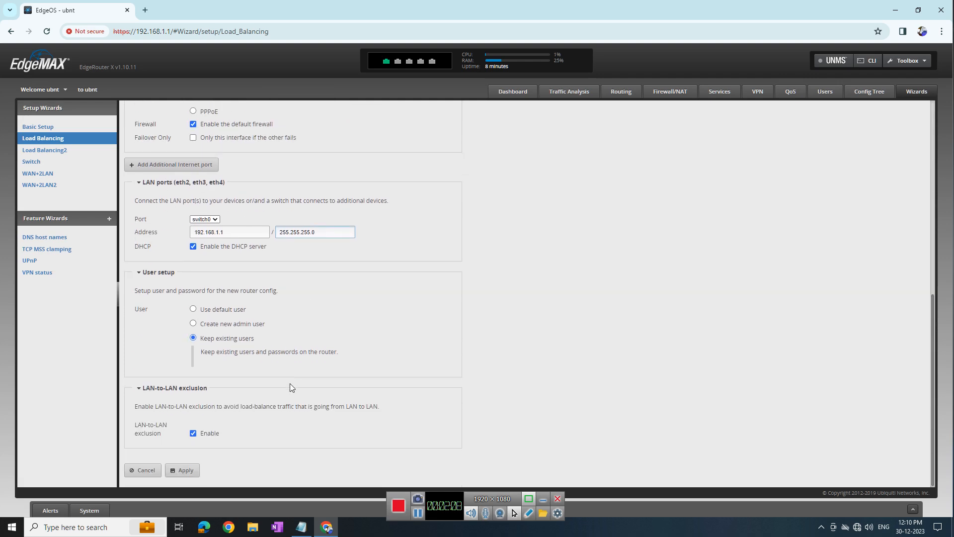
Apply the wizard configuration, replacing the current one, and confirm a router reboot
left_click(171, 473)
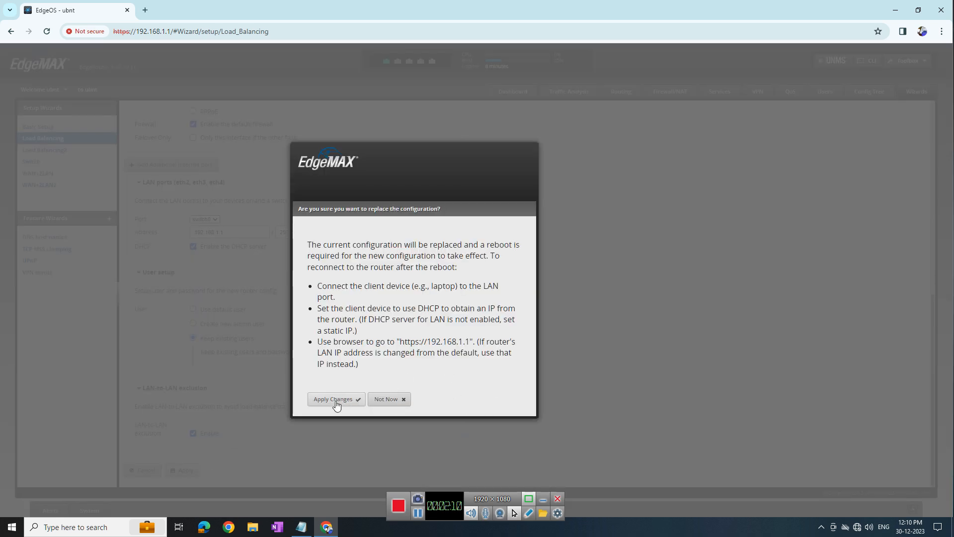
left_click(334, 400)
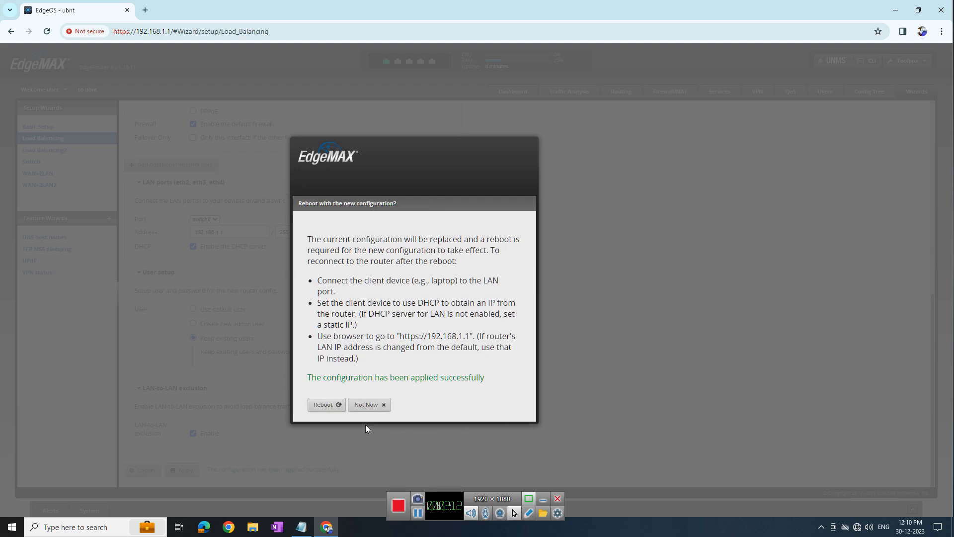
left_click(322, 405)
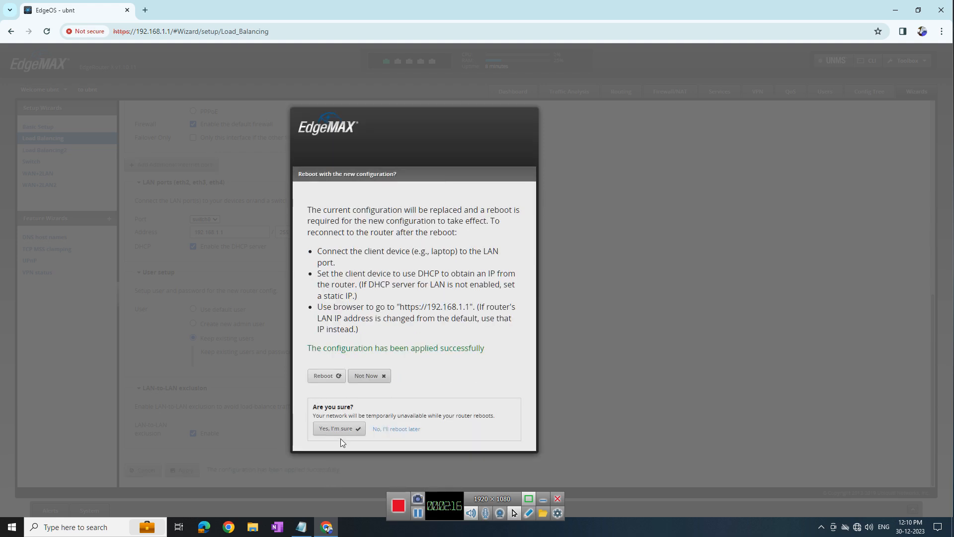
left_click(340, 428)
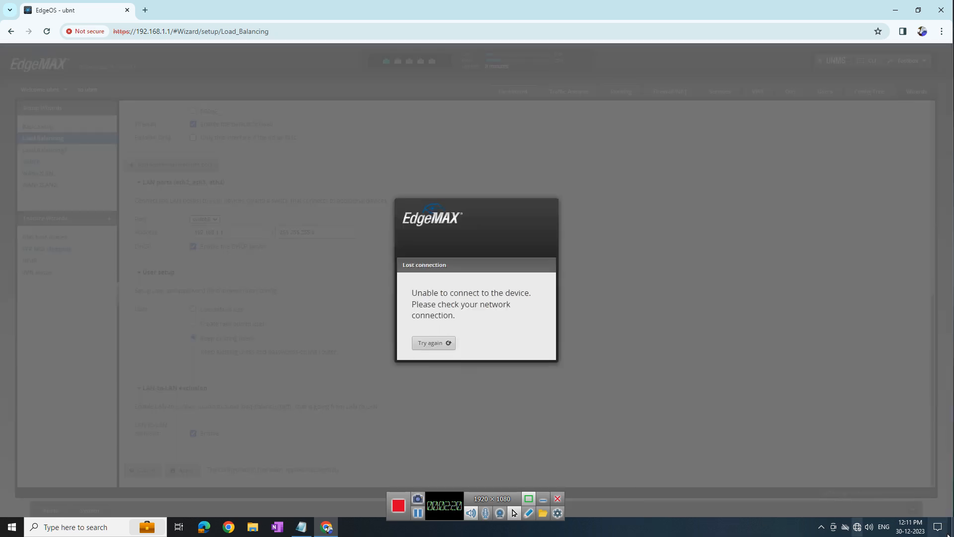
Switch the wired adapter's IPv4 address and DNS servers to obtain automatically
right_click(857, 527)
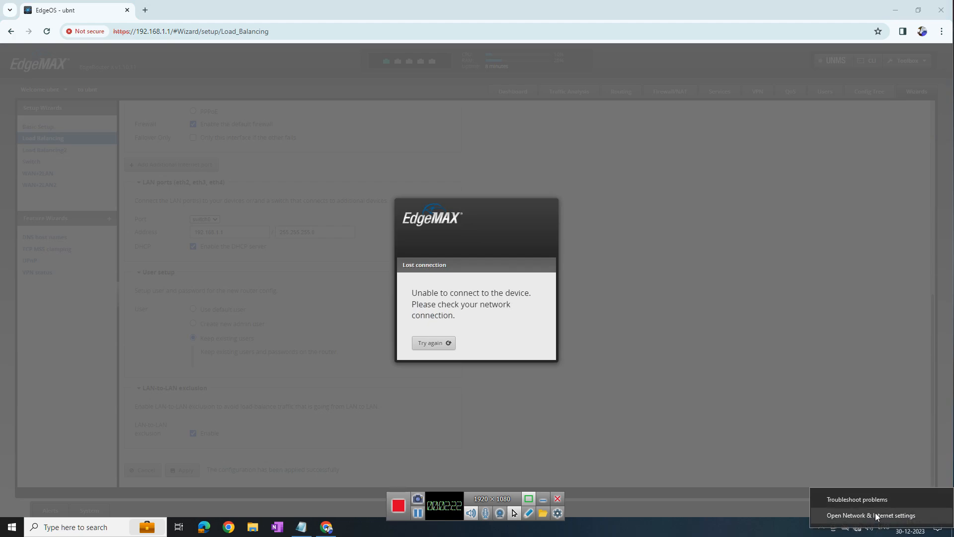
left_click(877, 516)
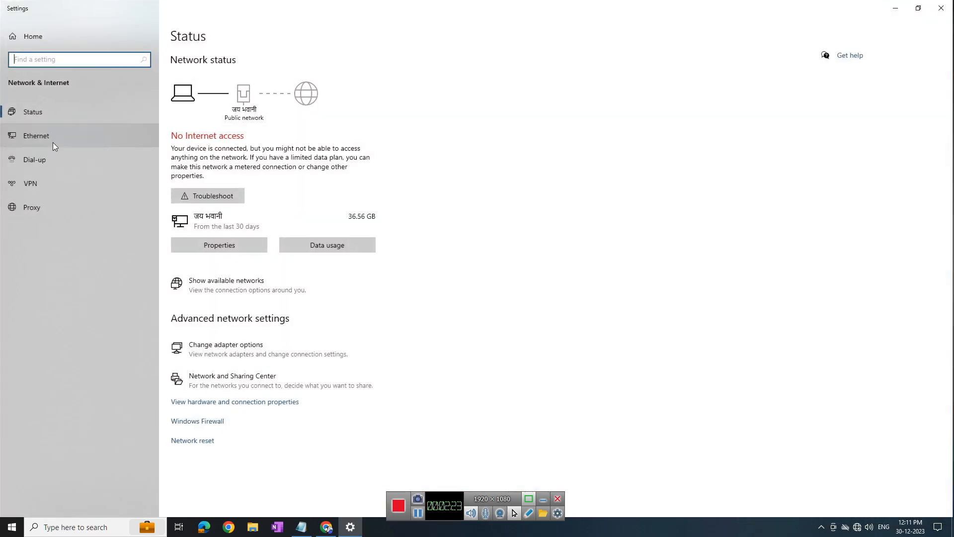
left_click(50, 139)
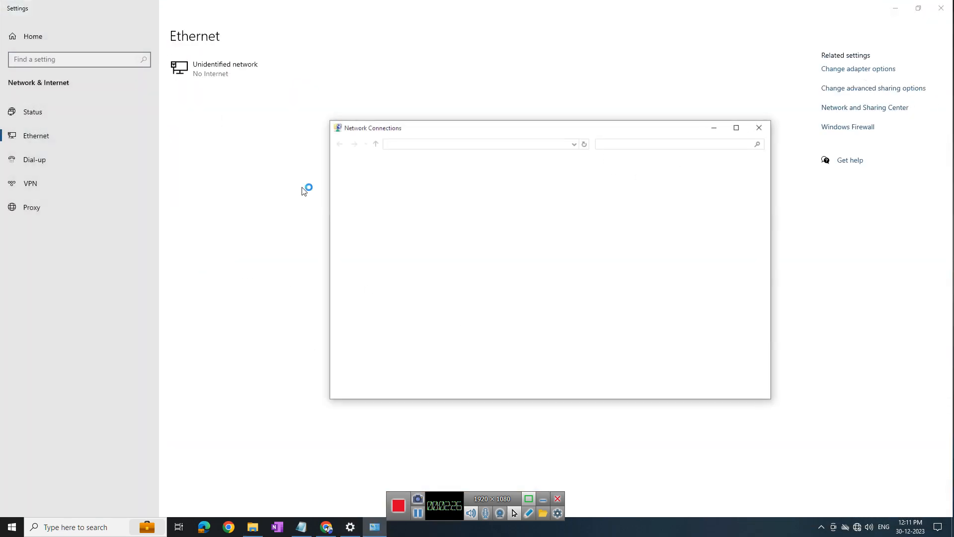
right_click(498, 180)
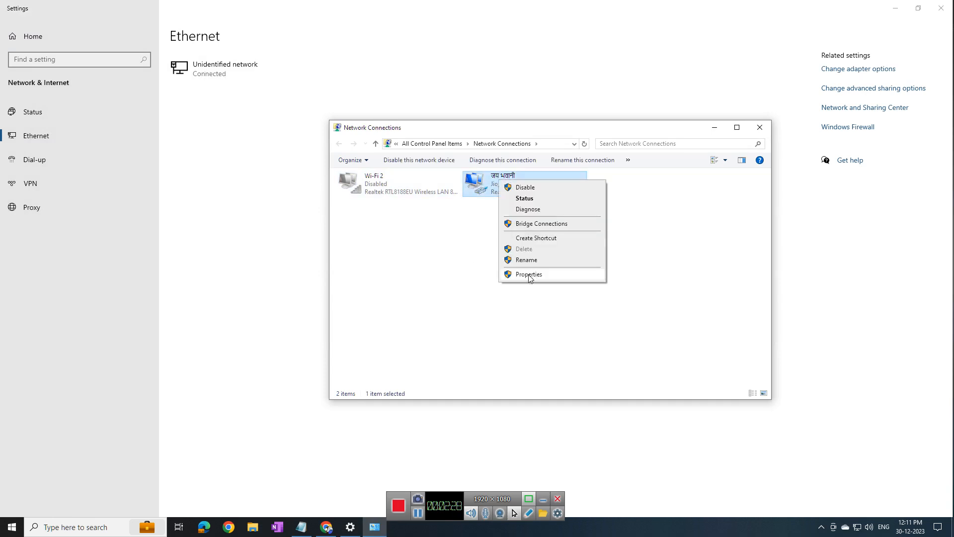
left_click(531, 275)
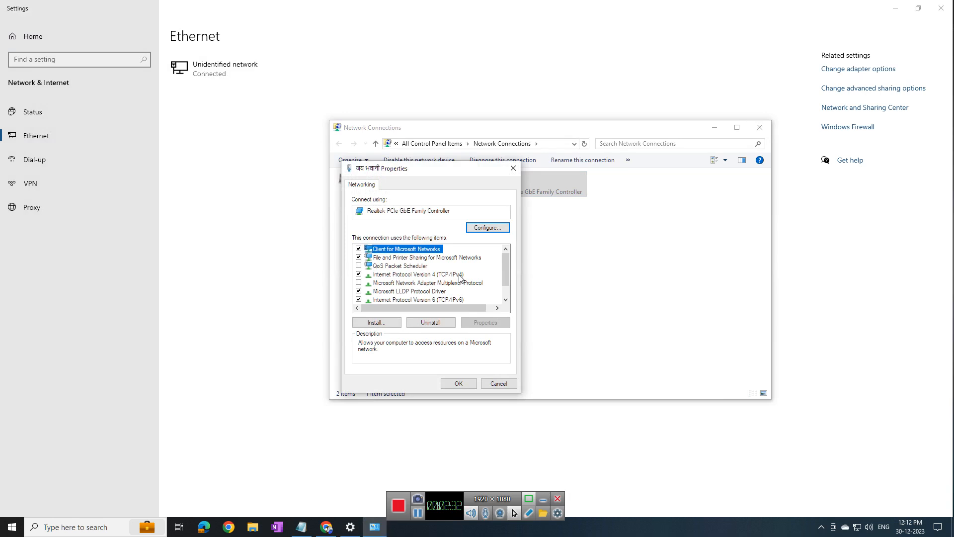
left_click(459, 275)
left_click(485, 322)
left_click(382, 269)
left_click(389, 335)
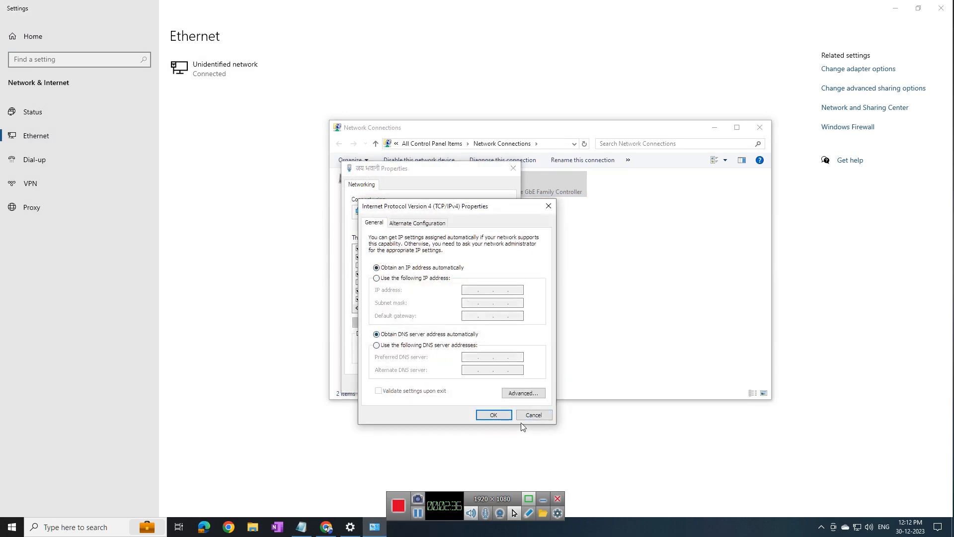
left_click(496, 416)
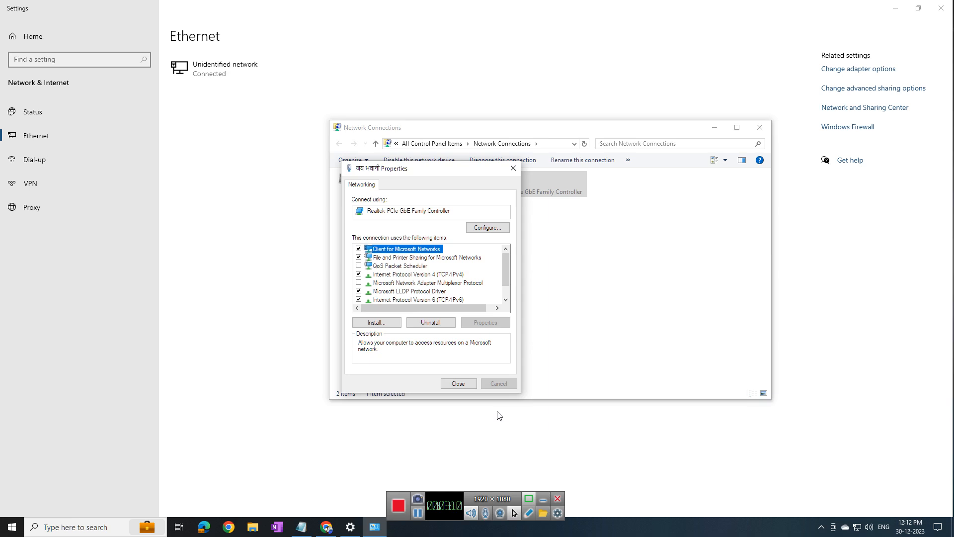
left_click(459, 385)
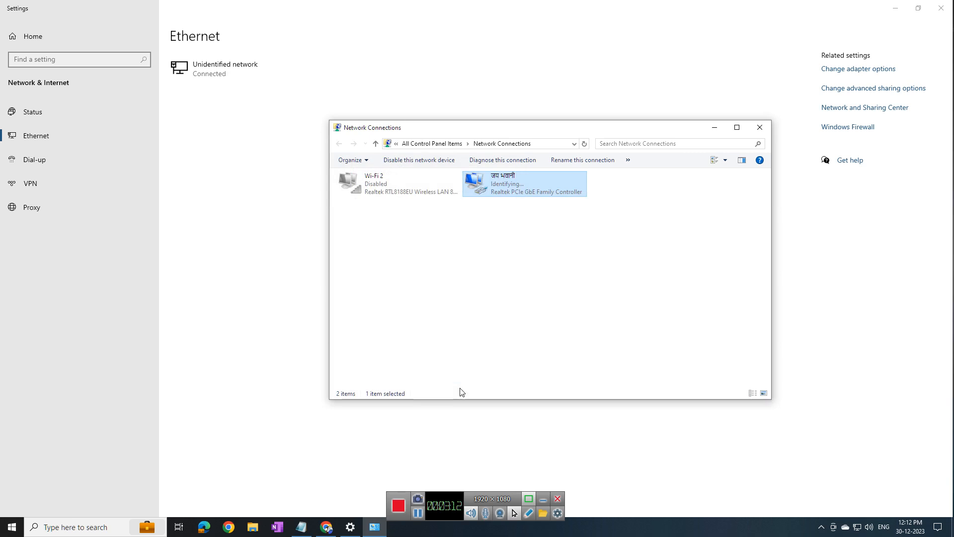
Check the adapter's status details show 192.168.1.149, then close the network windows
right_click(507, 185)
left_click(534, 203)
left_click(429, 261)
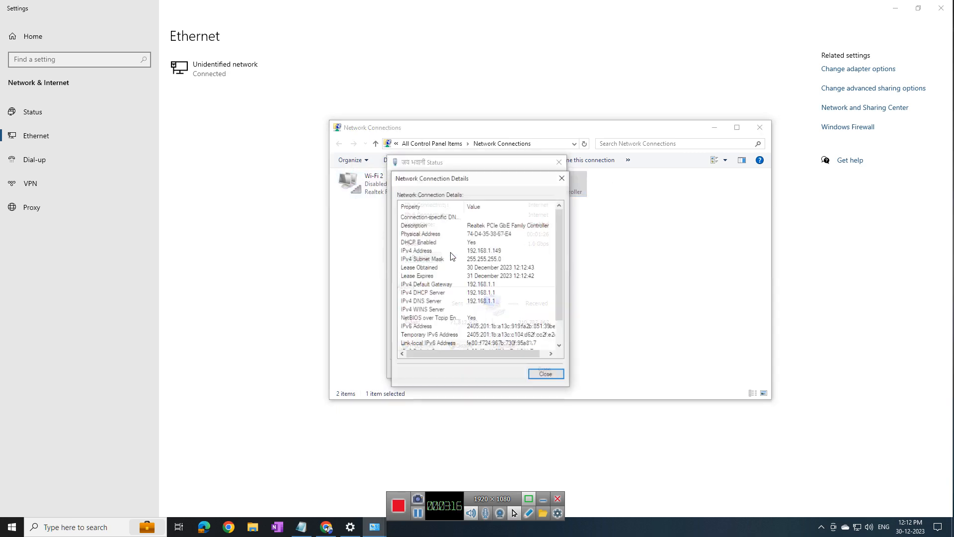
left_click(549, 374)
left_click(544, 369)
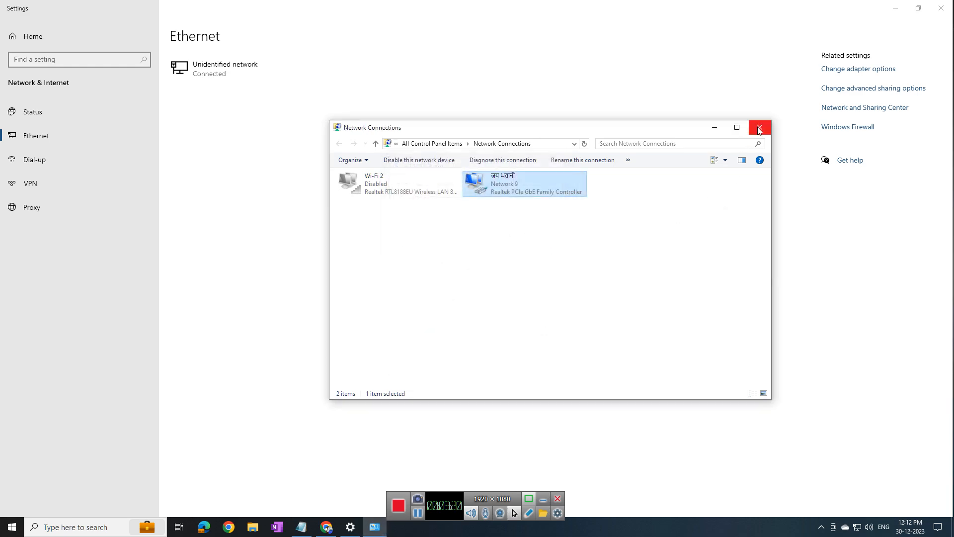
left_click(760, 128)
Reload EdgeOS, log in again, and open the Dashboard showing eth1 at 202.88.214.41/24
left_click(950, 5)
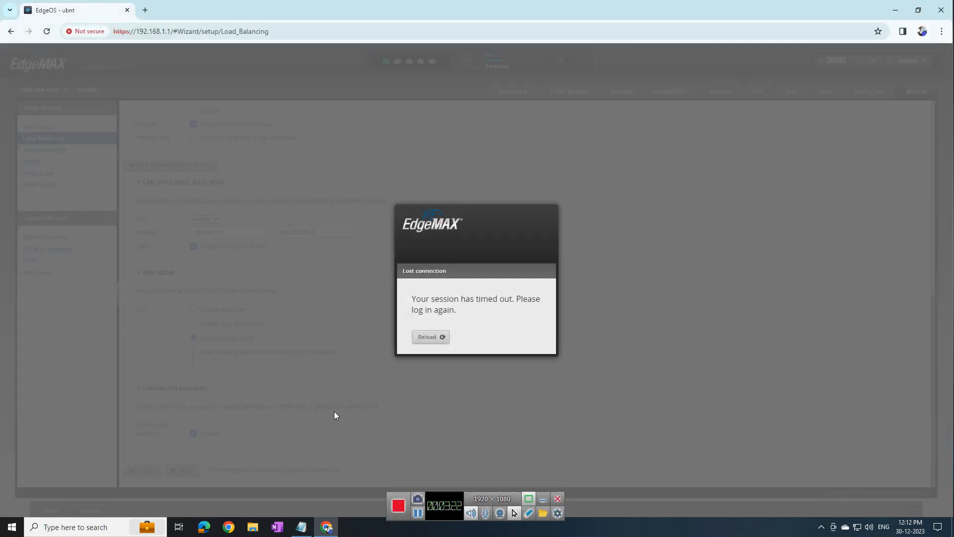
left_click(436, 337)
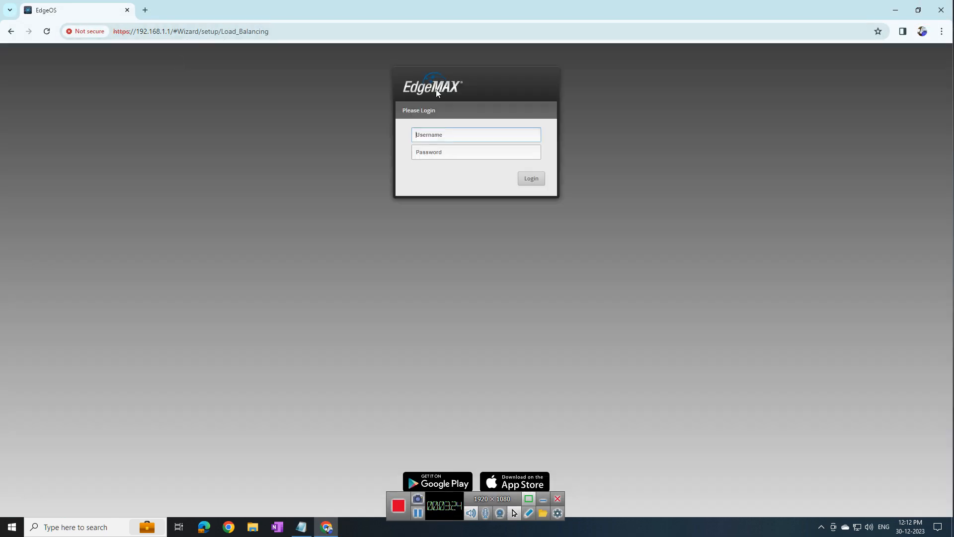
key("Tab")
key("Return")
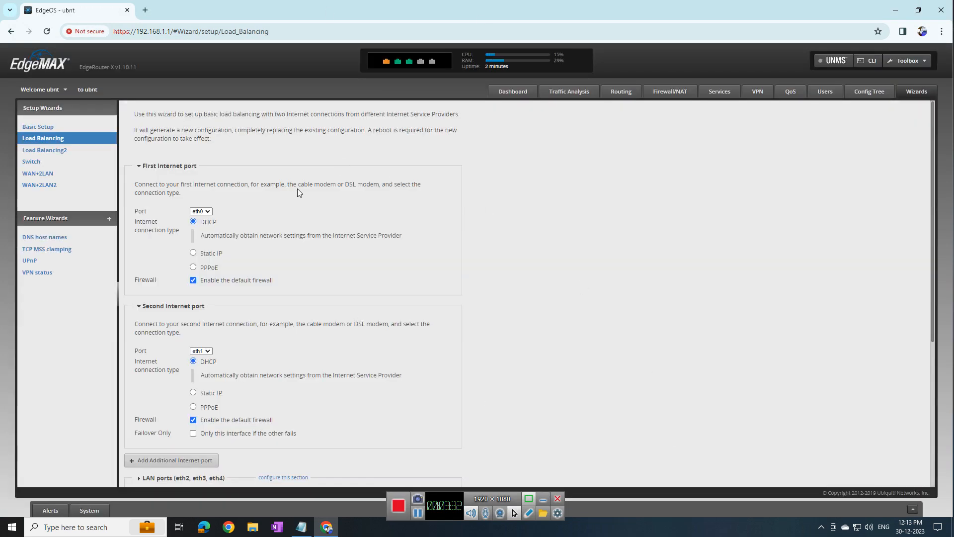
scroll(336, 330, "down", 5)
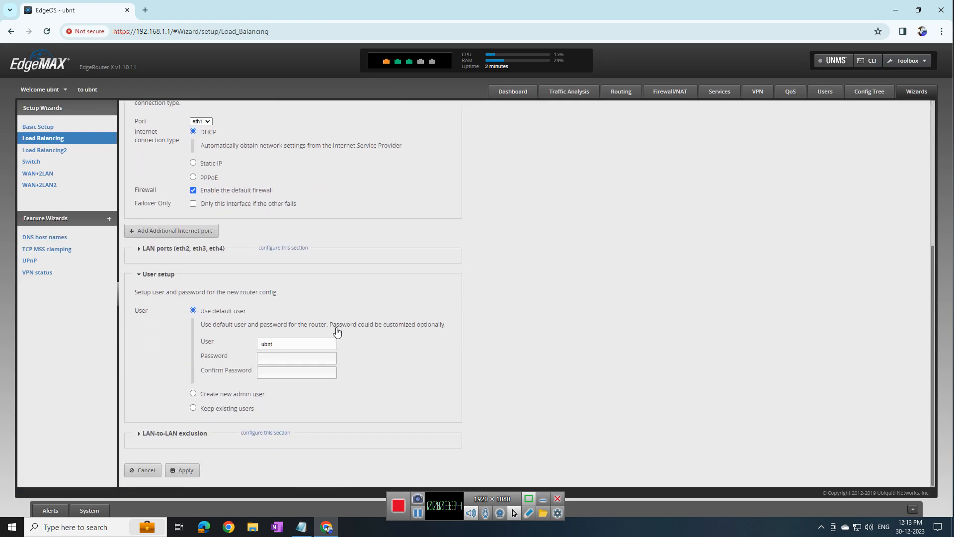
scroll(408, 361, "up", 4)
scroll(396, 351, "up", 1)
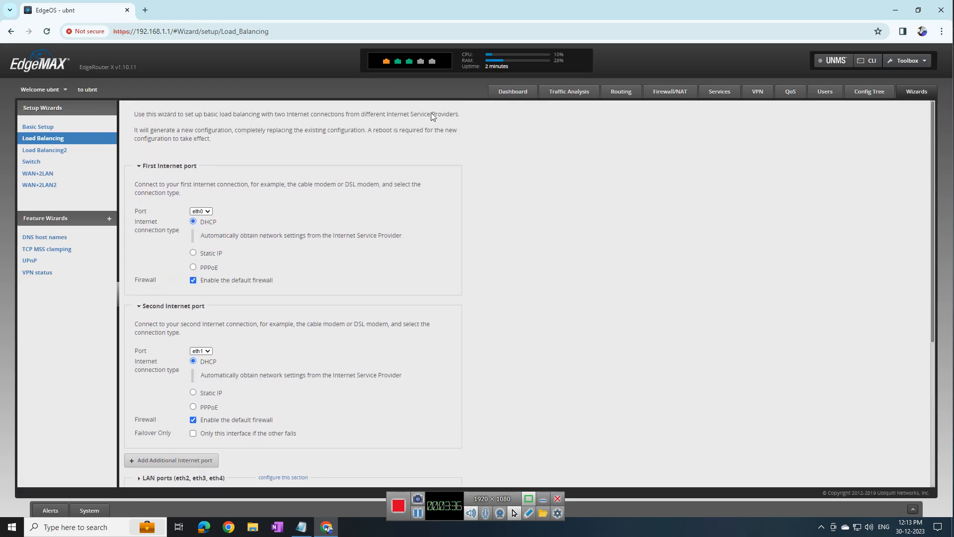
left_click(527, 99)
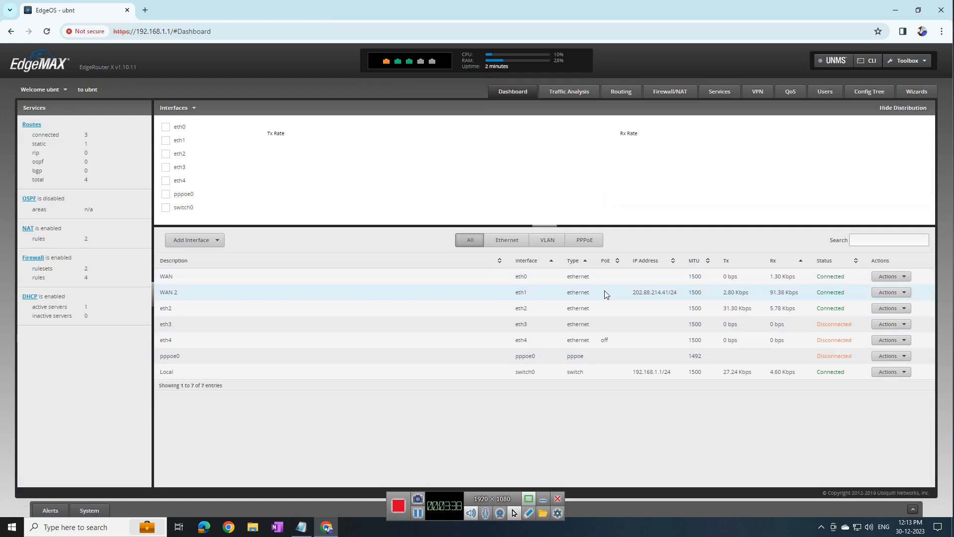
Filter the Dashboard to PPPoE interfaces and inspect pppoe0's account name and password
left_click_drag(633, 297, 680, 294)
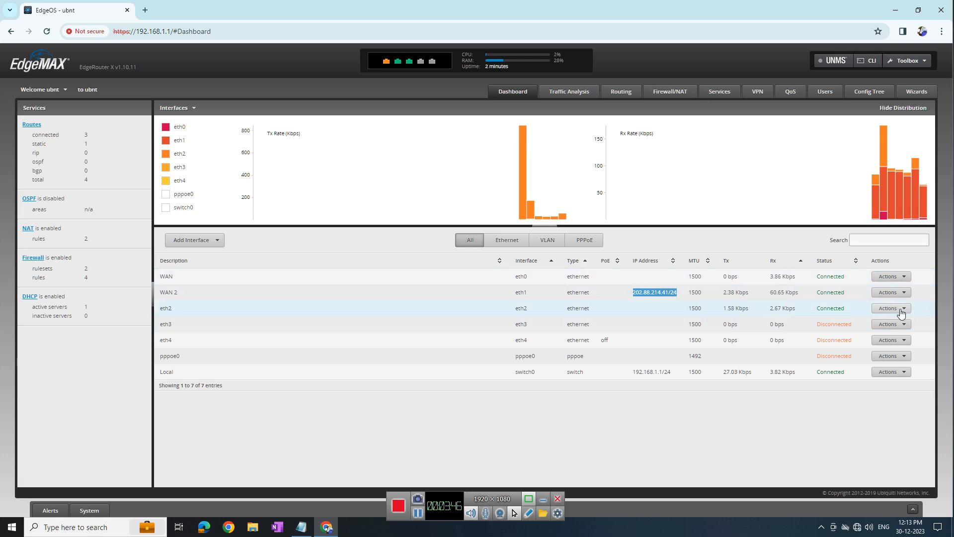
left_click(579, 241)
left_click(902, 277)
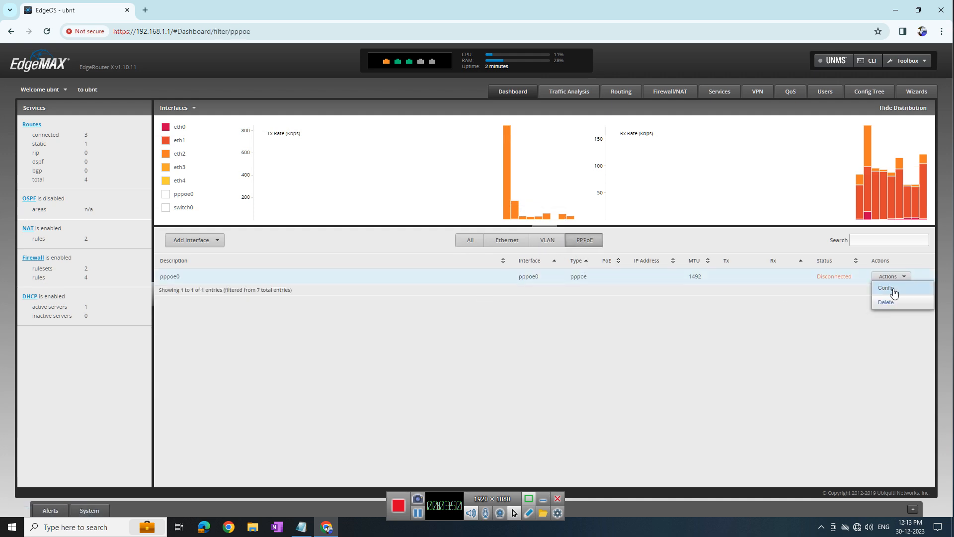
left_click(886, 288)
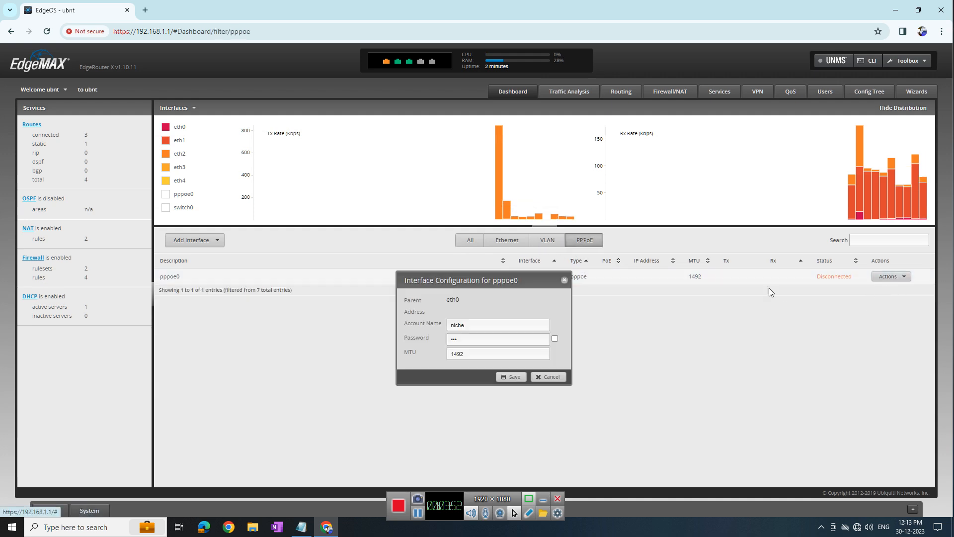
left_click(479, 327)
left_click(473, 341)
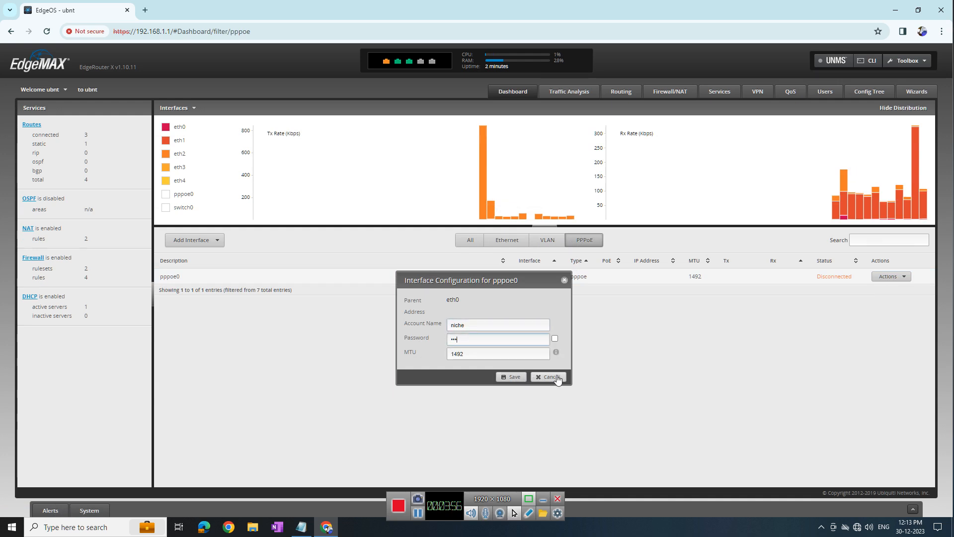
Cancel the pppoe0 dialog and confirm WAN and WAN 2 are Connected among Ethernet interfaces
left_click(549, 377)
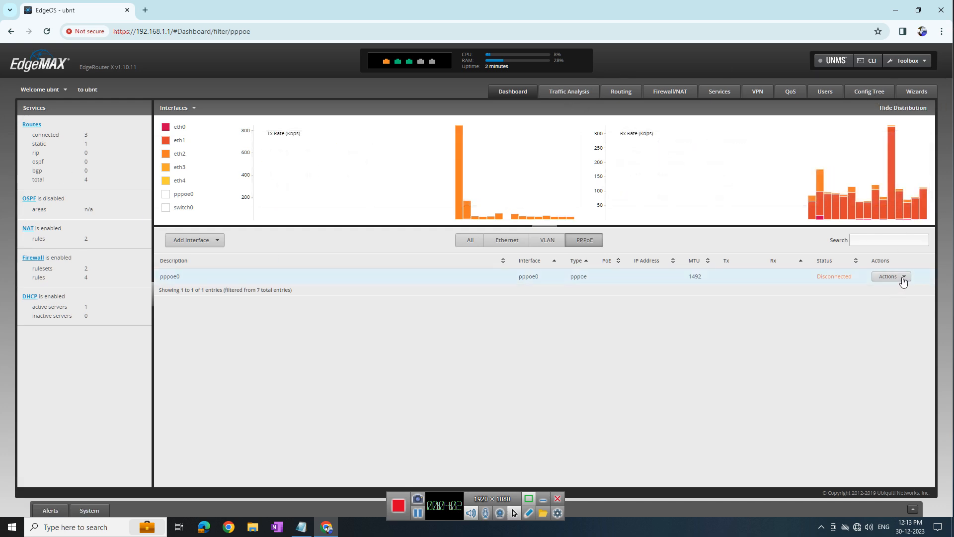
left_click(515, 242)
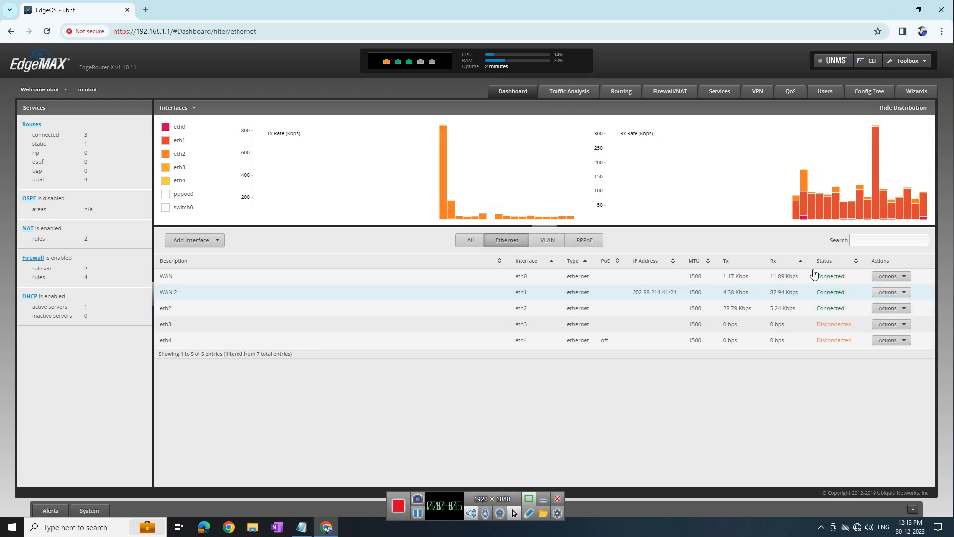
left_click(881, 94)
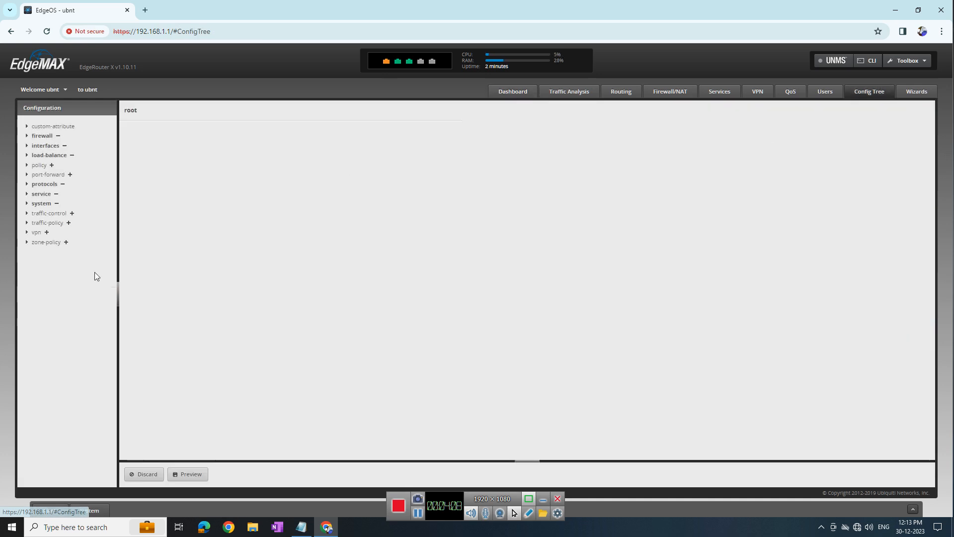
In the Config Tree, expand interfaces > ethernet > eth0
left_click(27, 194)
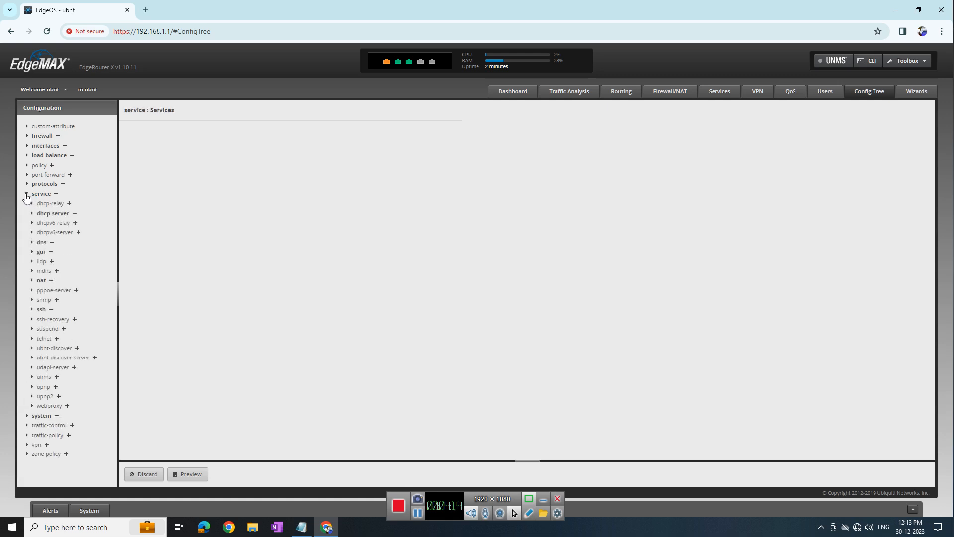
left_click(27, 195)
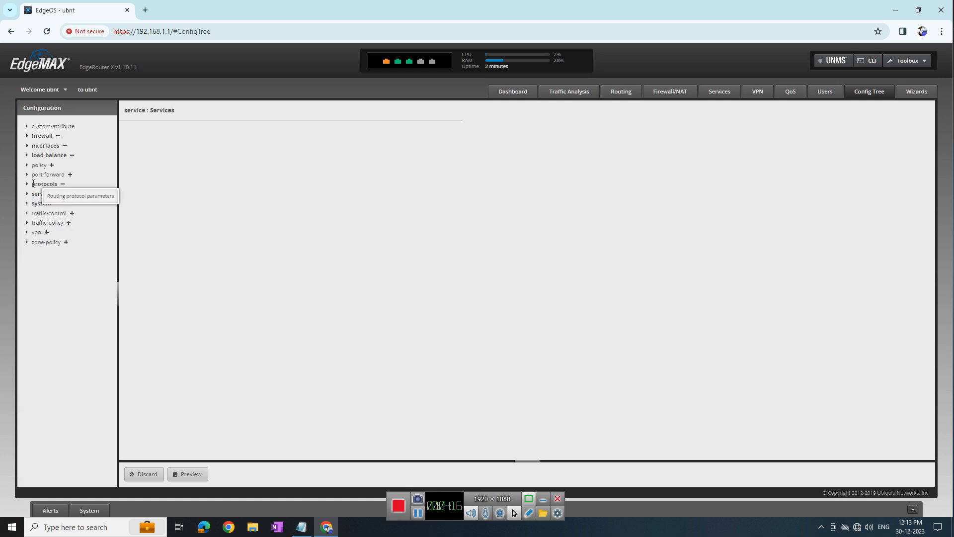
left_click(26, 145)
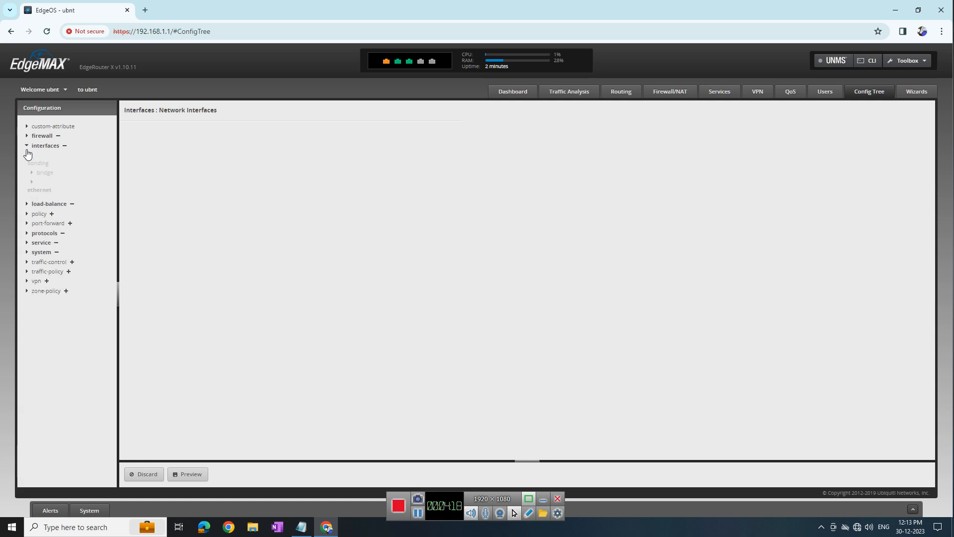
left_click(32, 175)
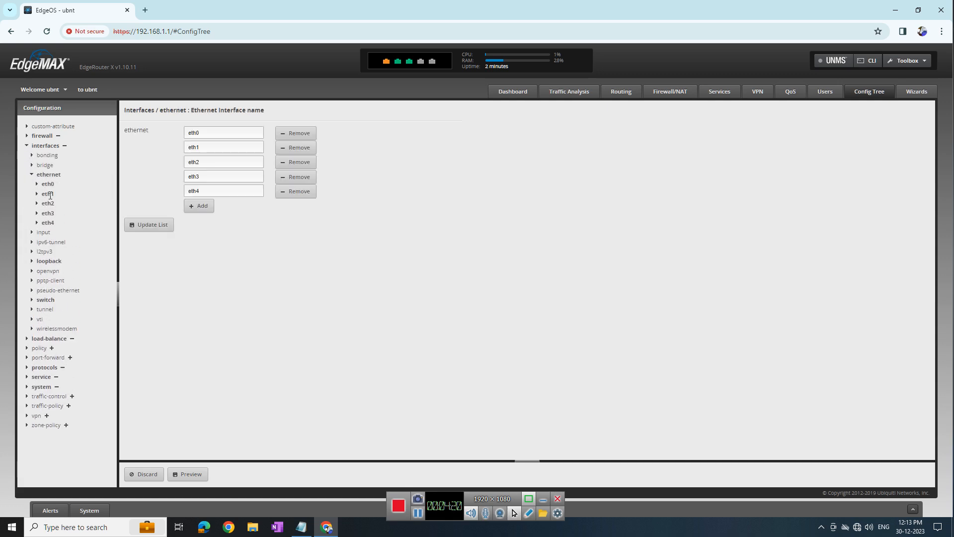
left_click(37, 185)
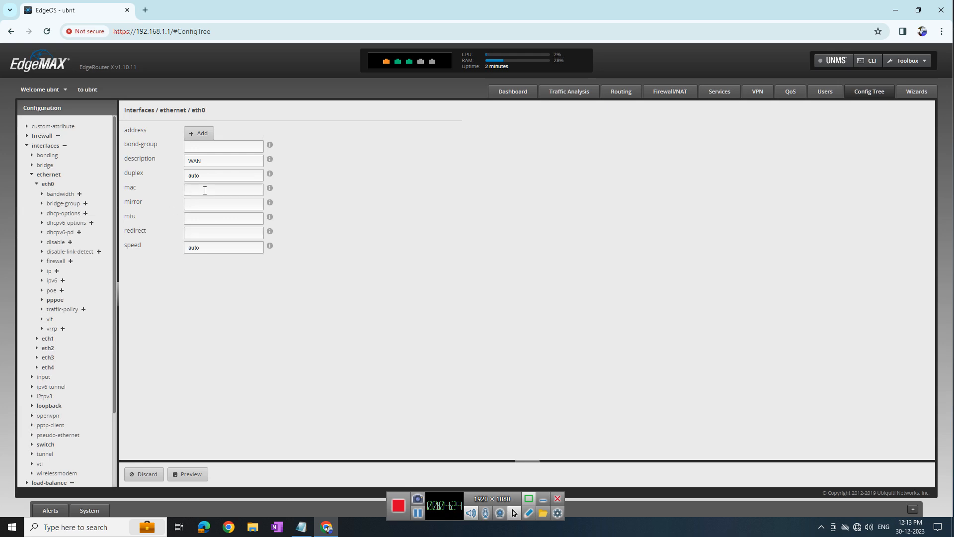
Paste MAC 84:1B:5E:06:87:51 from Notepad into eth0's mac field, preview, and apply
left_click(301, 527)
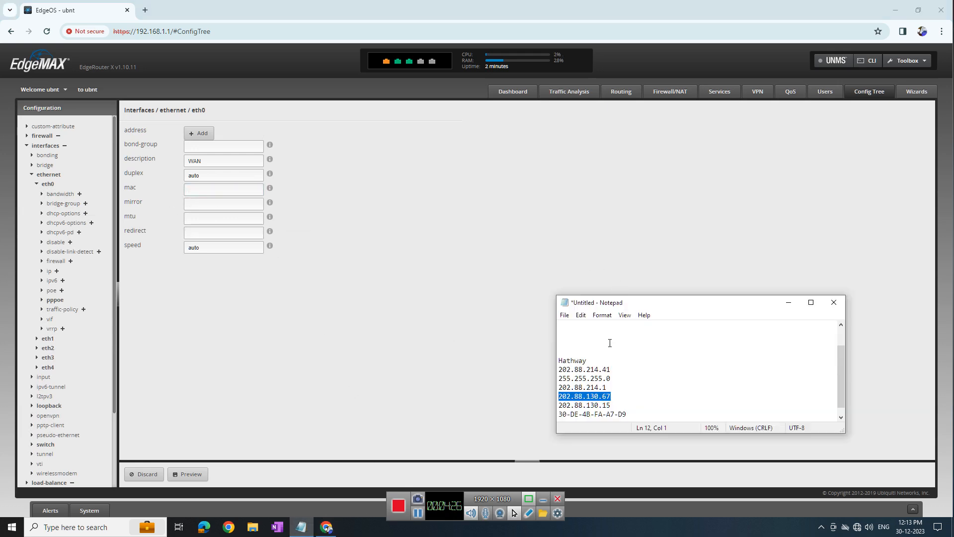
scroll(610, 343, "up", 1)
left_click_drag(629, 343, 526, 347)
key("ctrl+c")
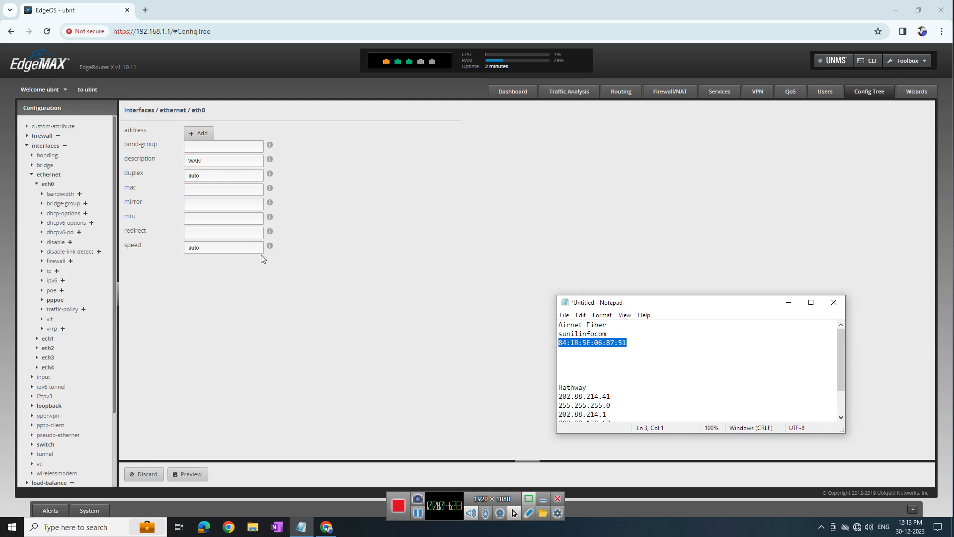
left_click(192, 189)
key("ctrl+v")
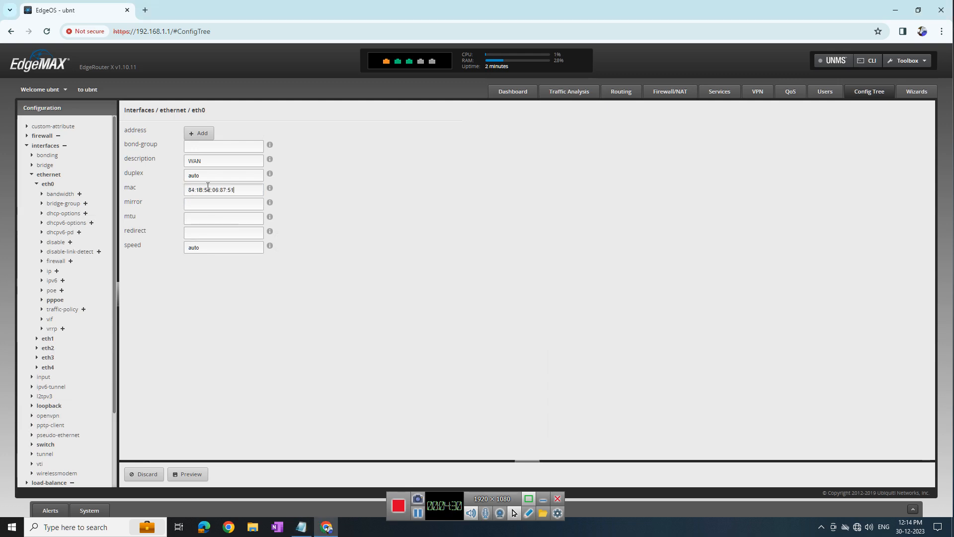
left_click(194, 474)
left_click(321, 343)
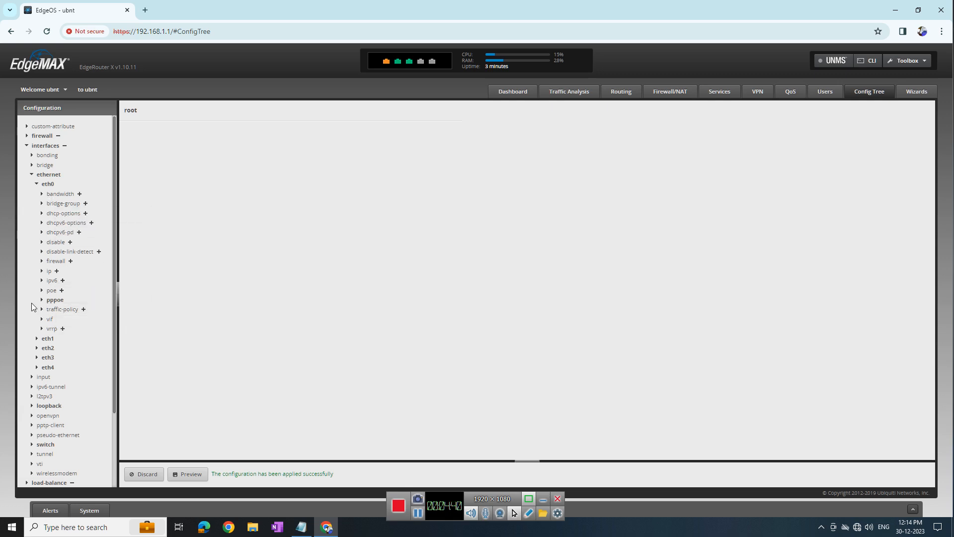
Set eth0 PPPoE unit 0's service-name to sunilinfocom from the notes, then preview and apply
left_click(44, 300)
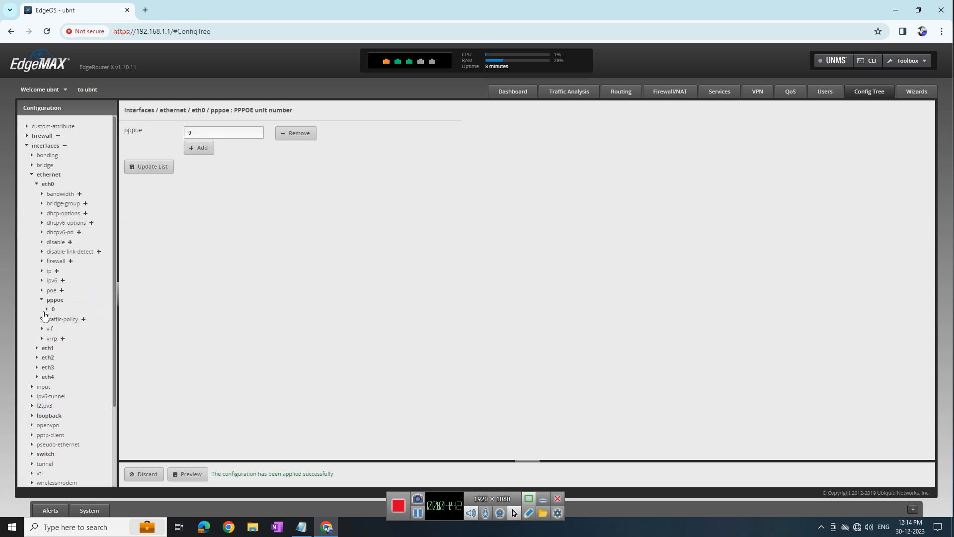
left_click(52, 309)
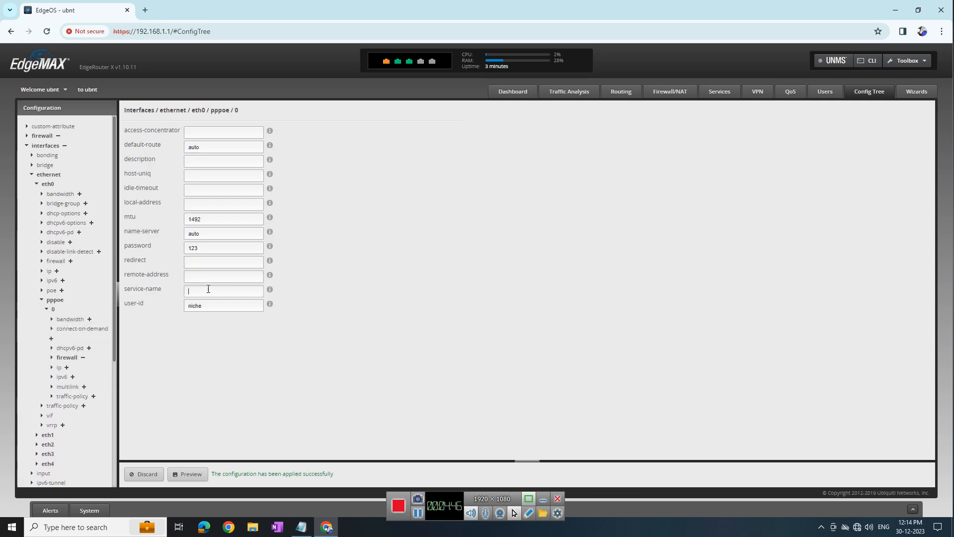
left_click(301, 527)
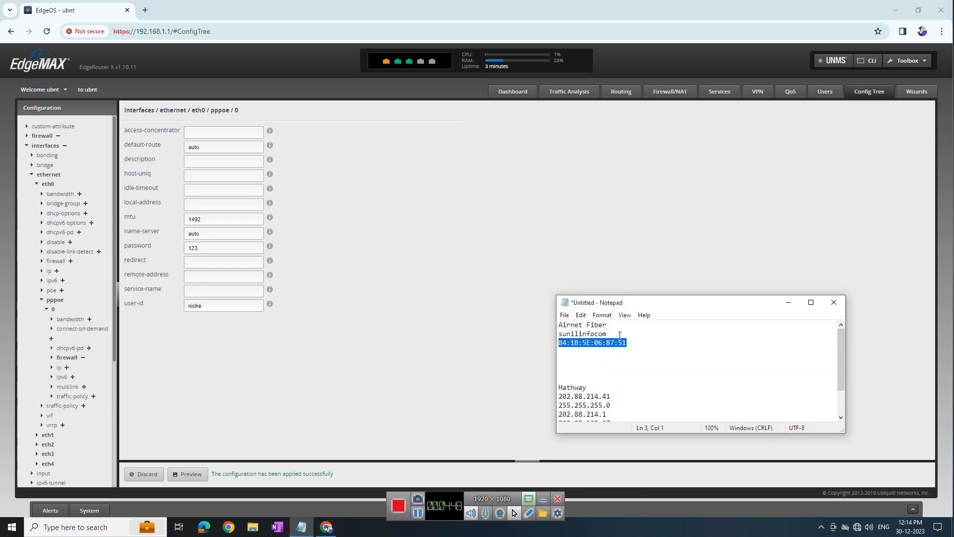
left_click(199, 291)
type("sunilinfocom")
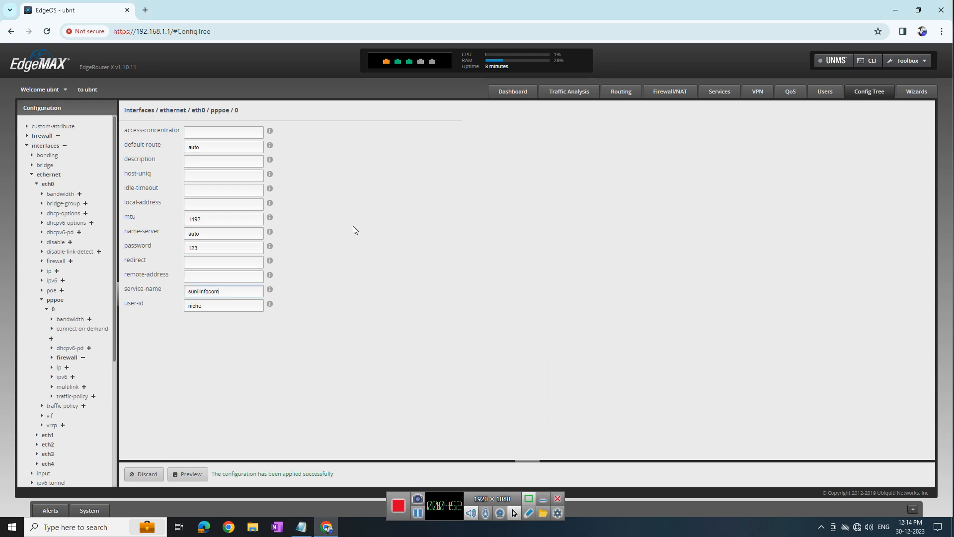
left_click(193, 477)
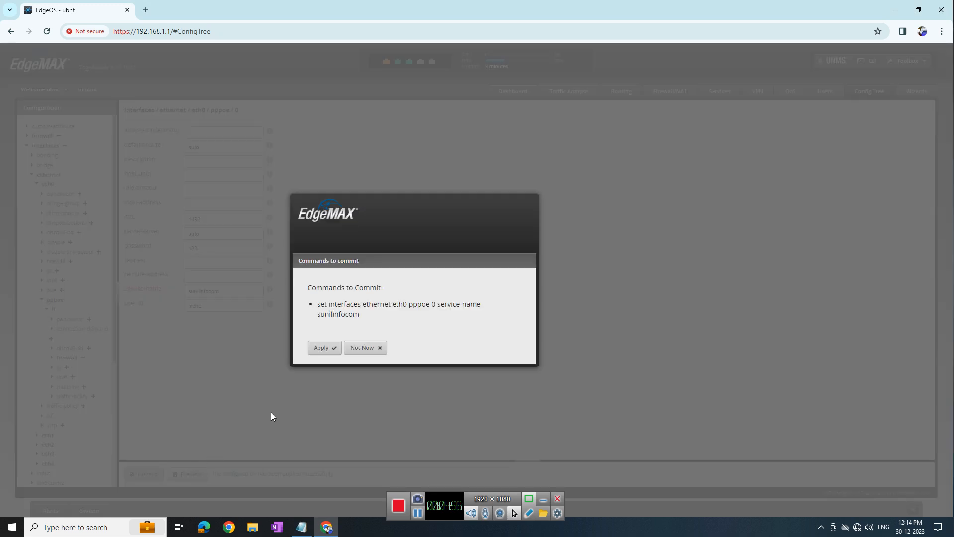
left_click(323, 347)
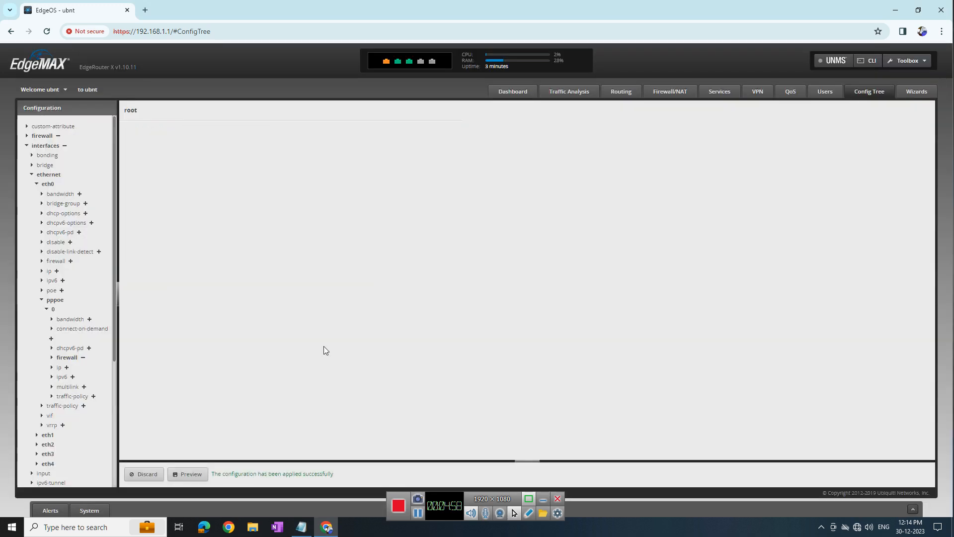
Move in the Config Tree from eth0's PPPoE settings to eth1's form showing 202.88.214.41/24 and WAN 2
left_click(43, 300)
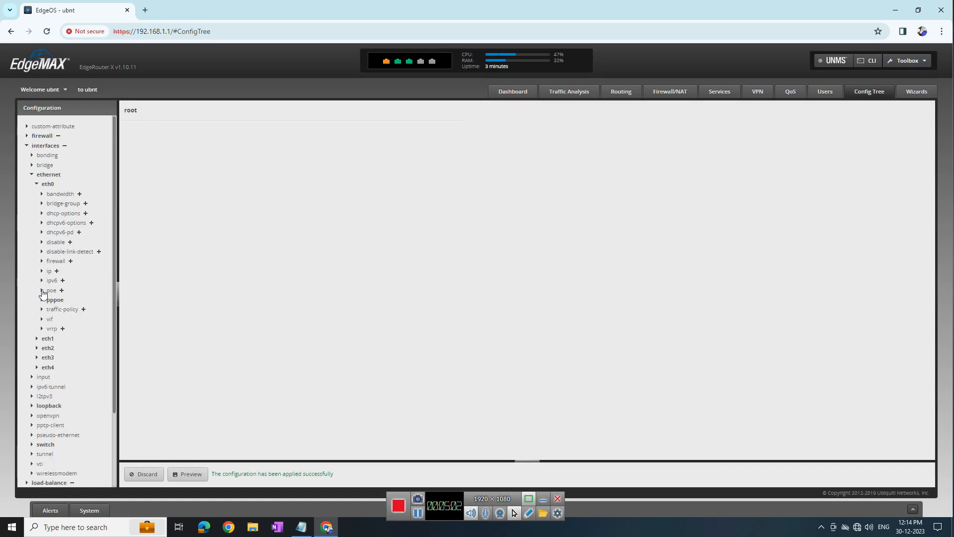
left_click(37, 185)
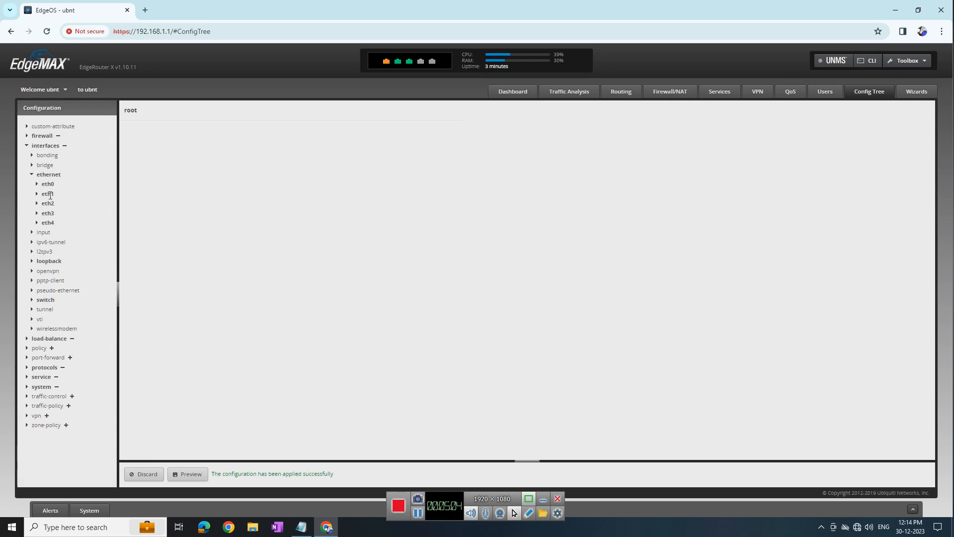
left_click(36, 195)
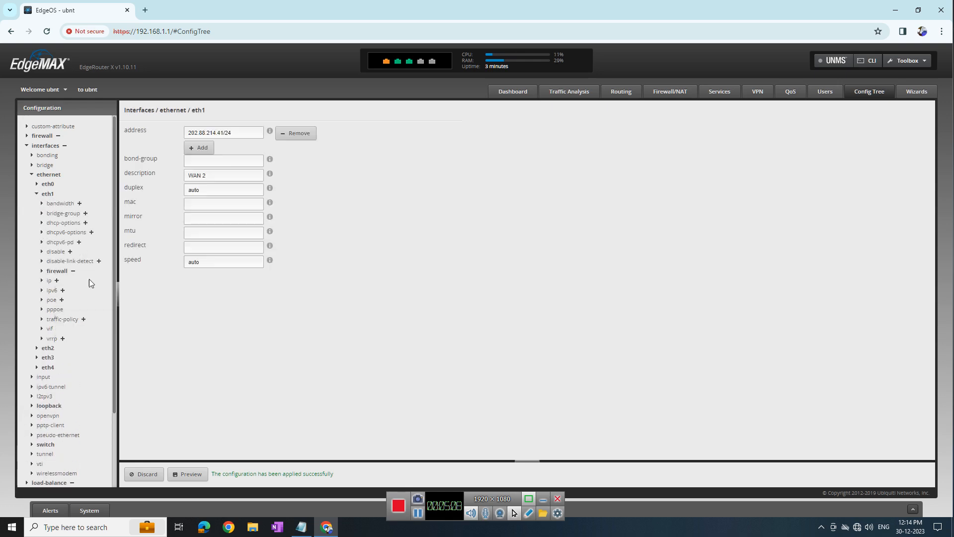
left_click(52, 309)
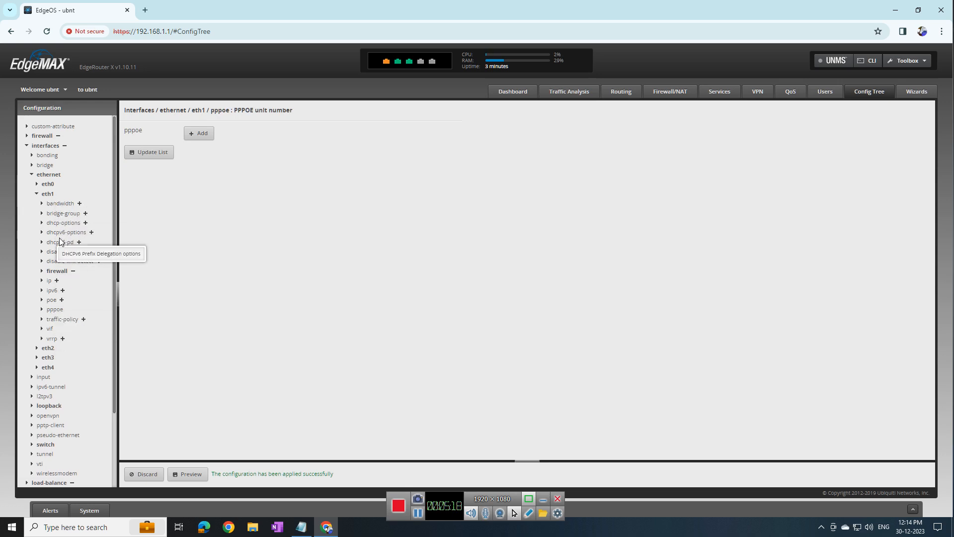
left_click(56, 281)
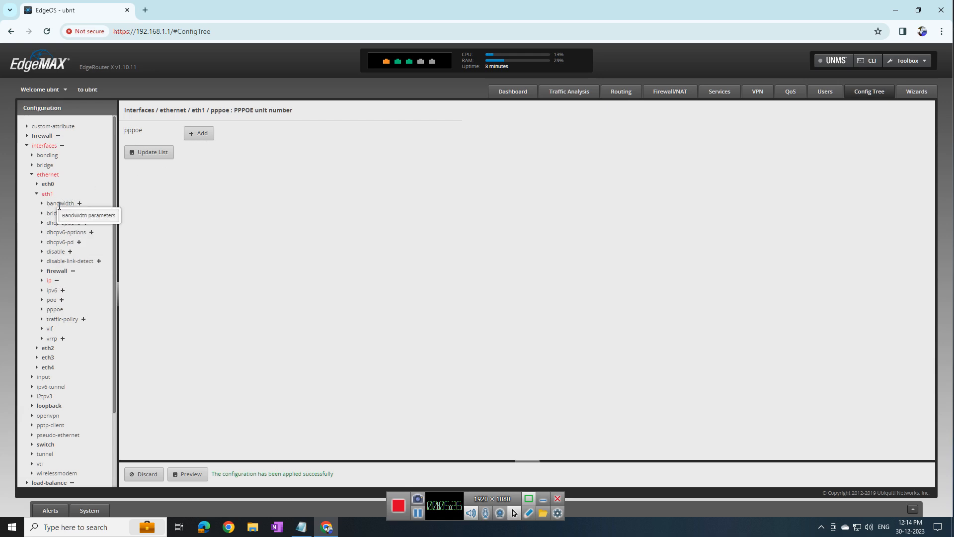
left_click(42, 204)
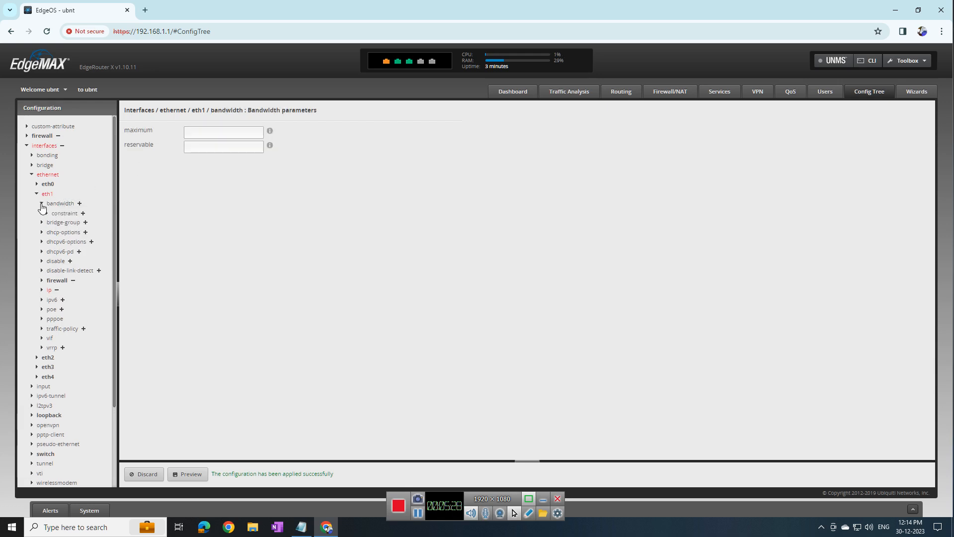
left_click(42, 204)
left_click(35, 195)
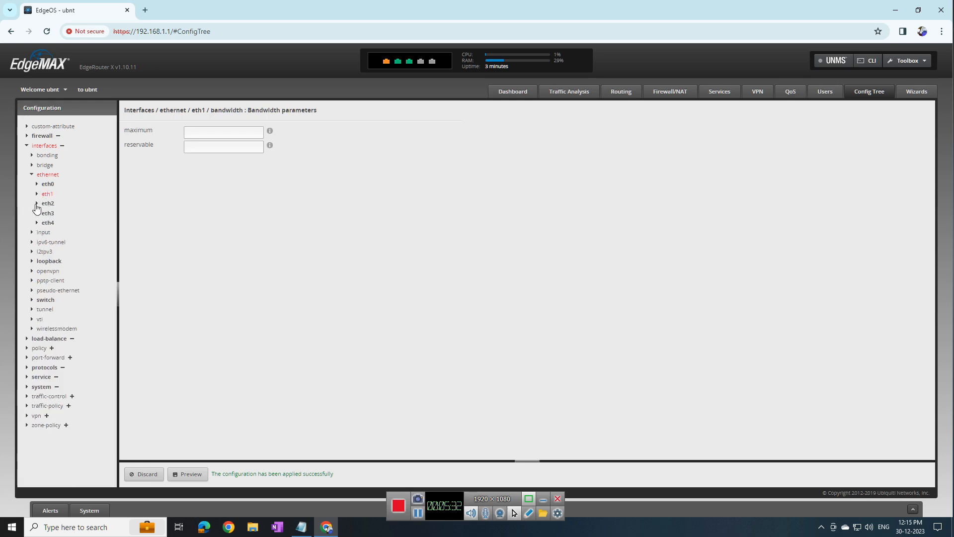
left_click(36, 205)
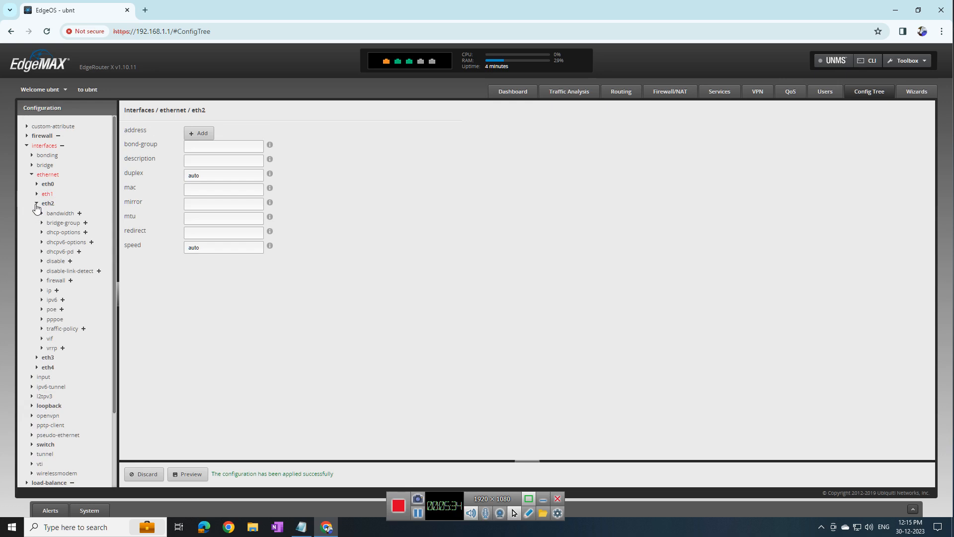
left_click(36, 204)
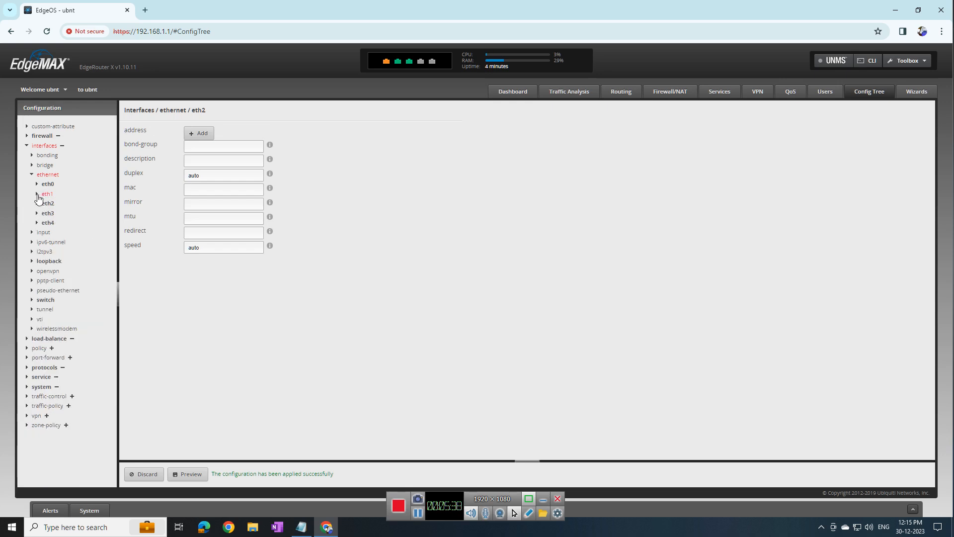
left_click(38, 195)
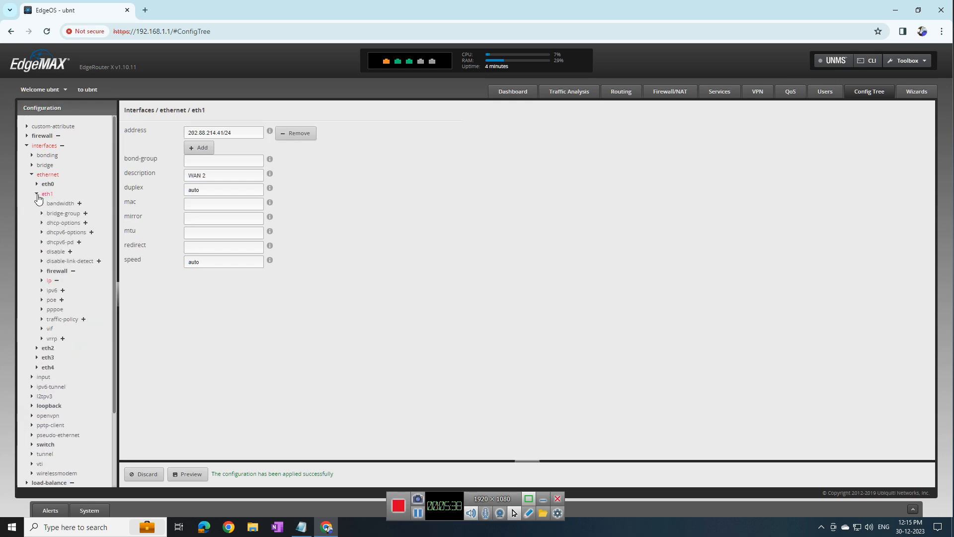
Paste the dash-formatted MAC from the notes into eth1's mac field and preview it, which flags it invalid
left_click(201, 204)
left_click(301, 527)
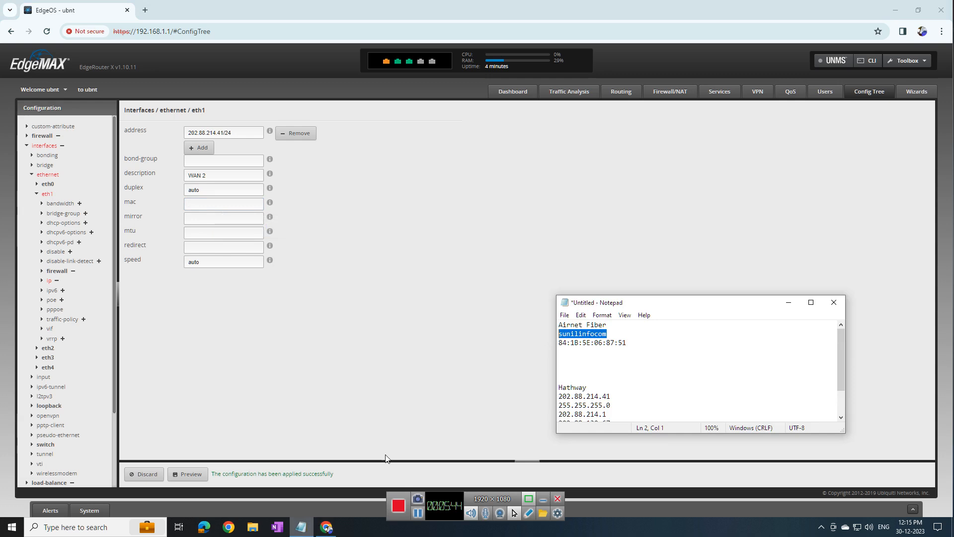
scroll(654, 386, "down", 2)
left_click(625, 405)
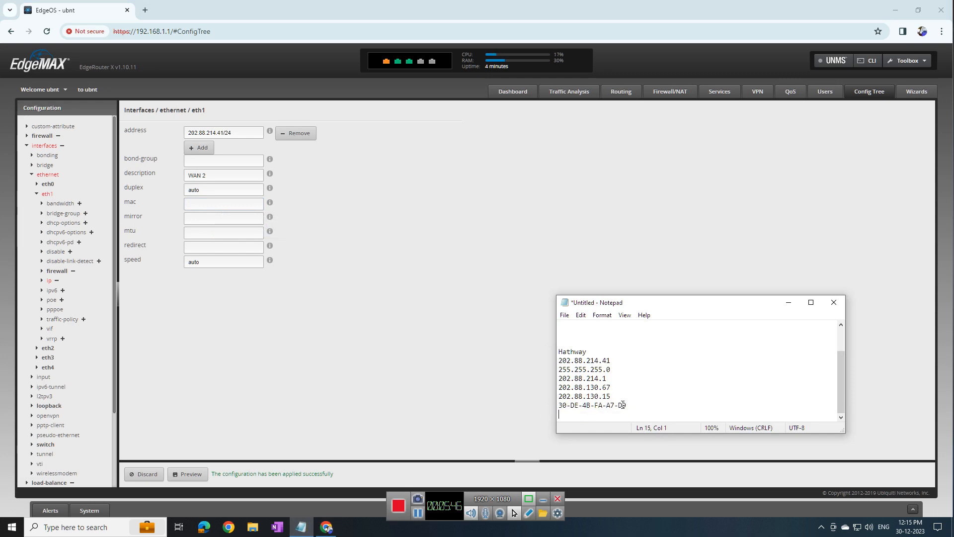
left_click_drag(627, 406, 530, 405)
key("ctrl+c")
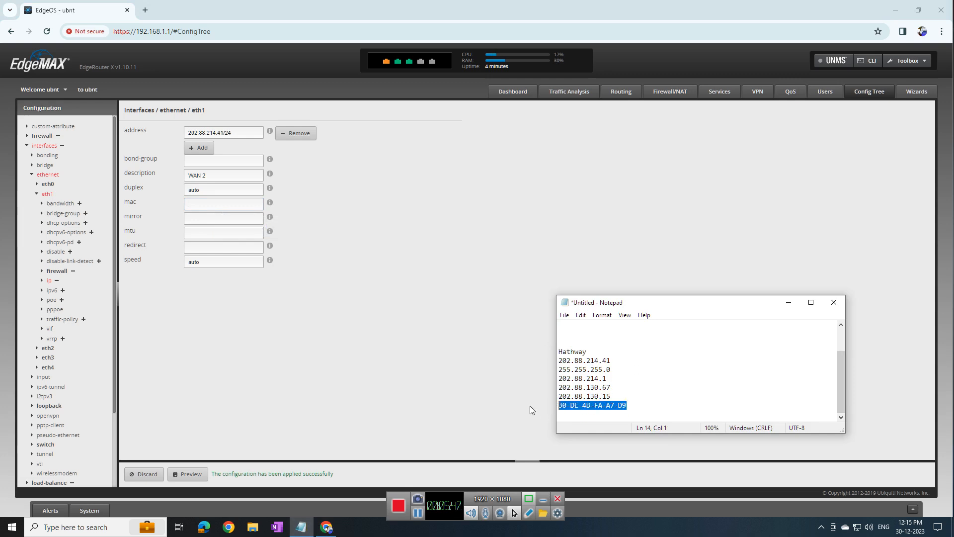
left_click(193, 205)
key("ctrl+v")
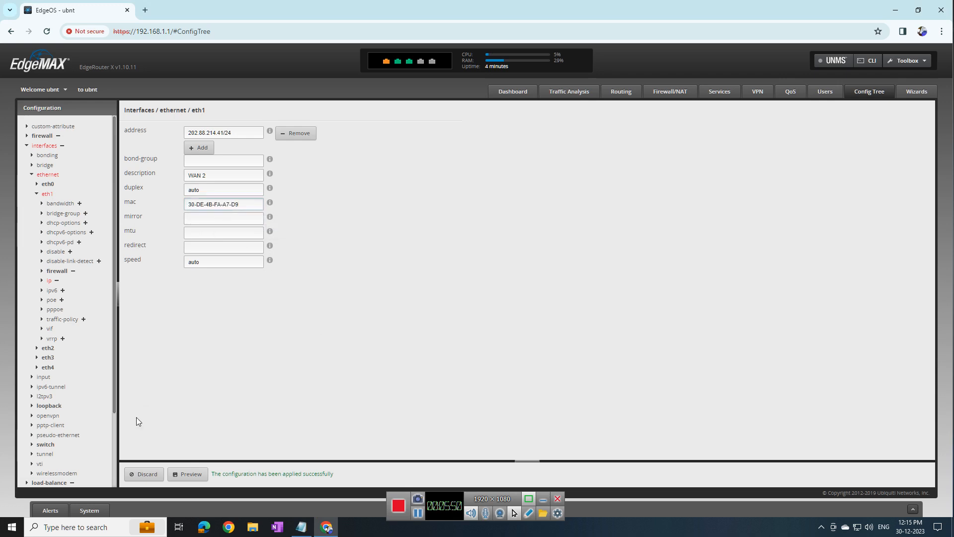
left_click(189, 475)
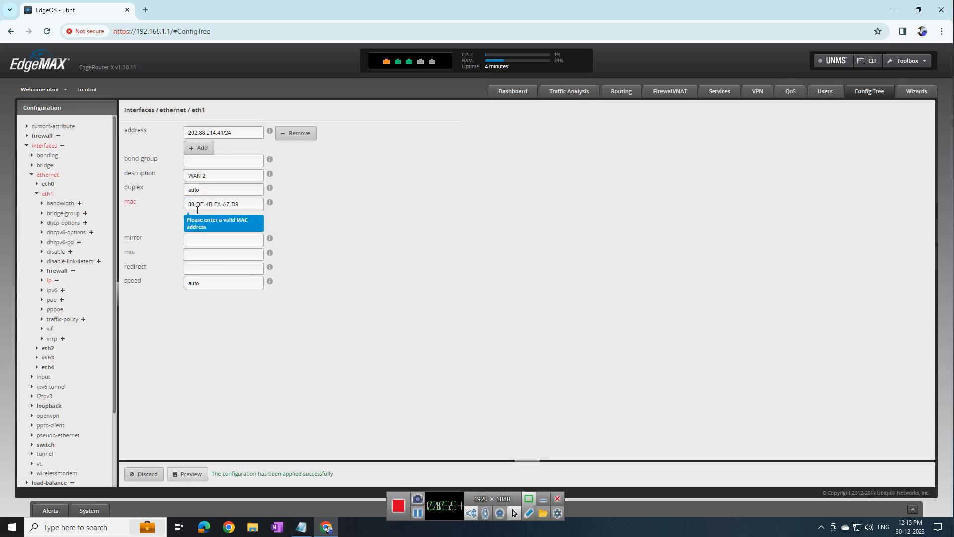
Correct eth1's MAC to 30:DE:4B:FA:A7:D9 using colons, then preview and apply the change
key("BackSpace")
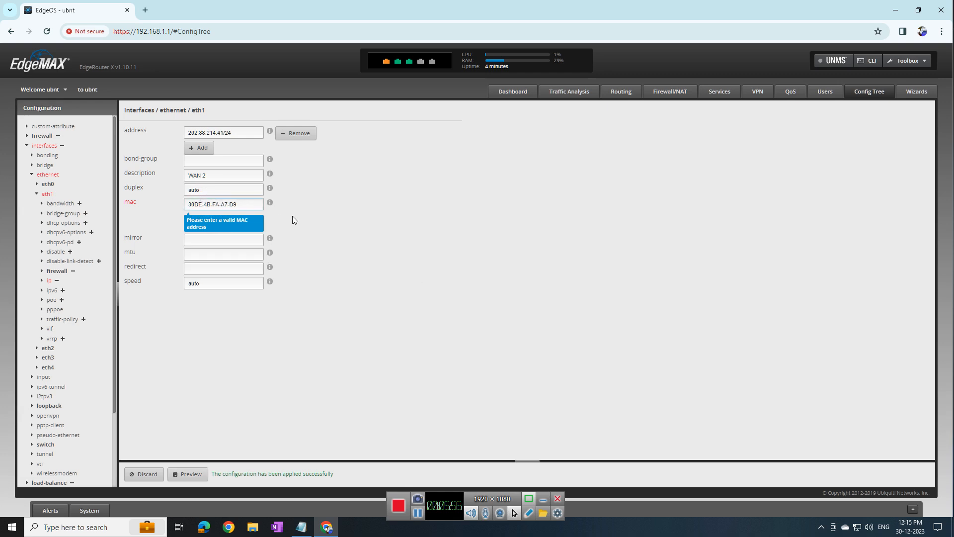
type(":")
key("BackSpace")
type(":")
key("BackSpace")
type(":")
key("Right")
key("Right")
key("Right")
key("BackSpace")
type(":")
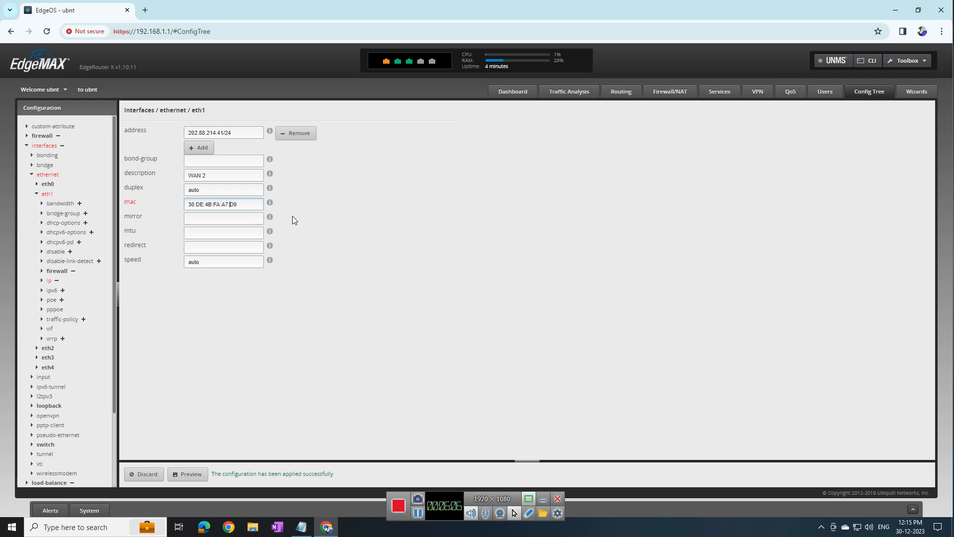
left_click(191, 475)
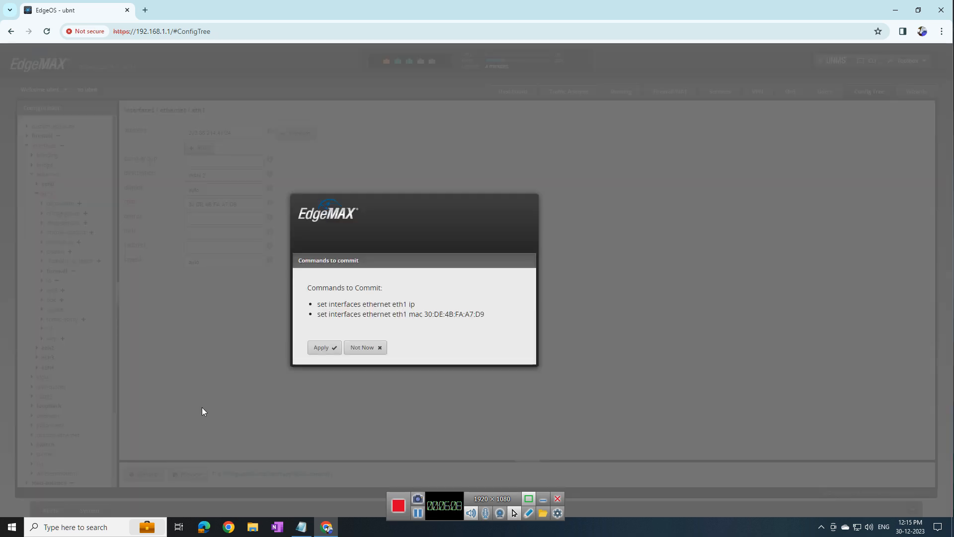
left_click(337, 351)
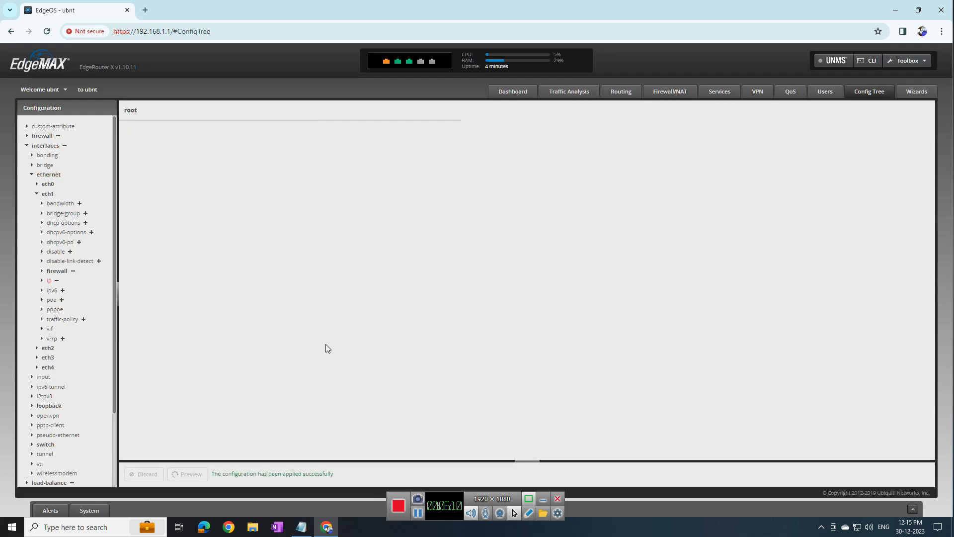
View the router Dashboard, then search Google for 'speed test' in a new browser tab
left_click(514, 93)
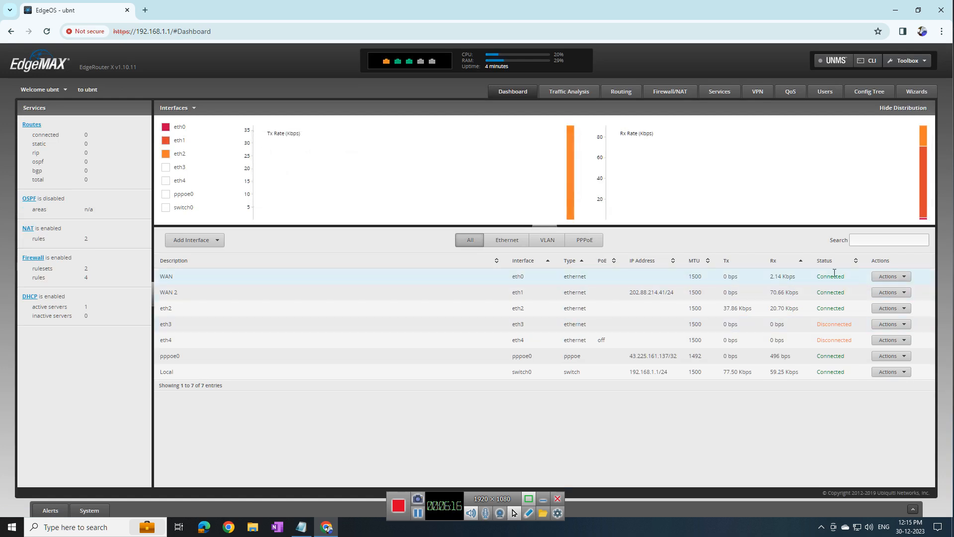
left_click(144, 10)
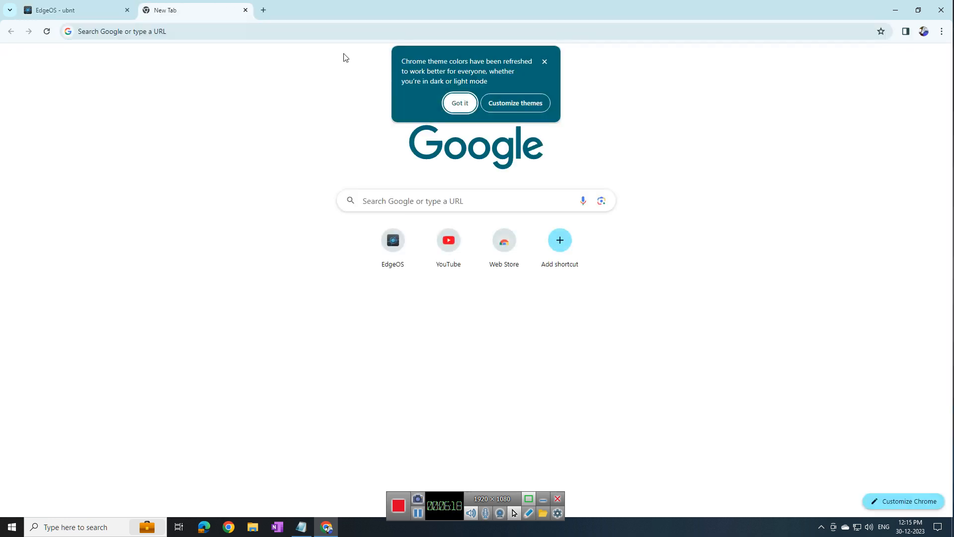
left_click(453, 102)
left_click(176, 30)
type("speed ")
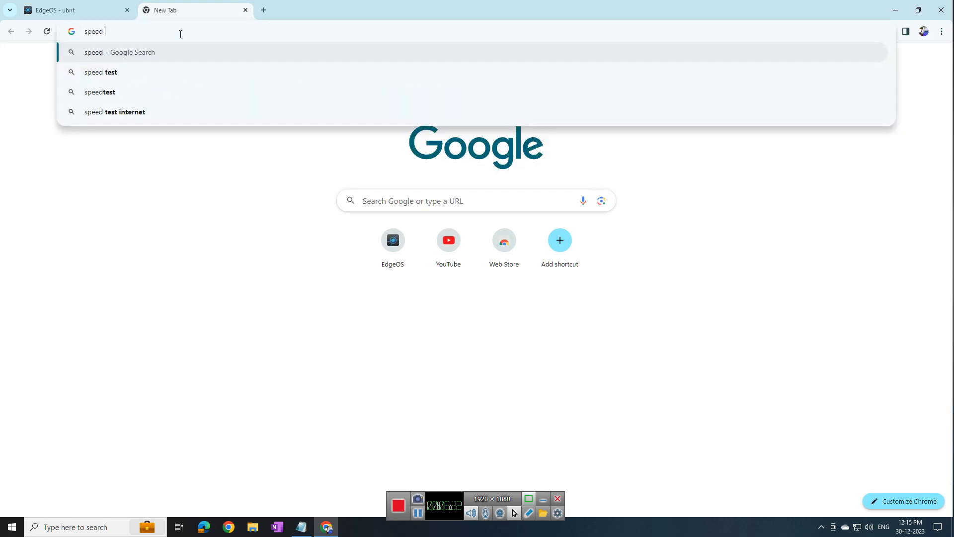
type("test")
key("Return")
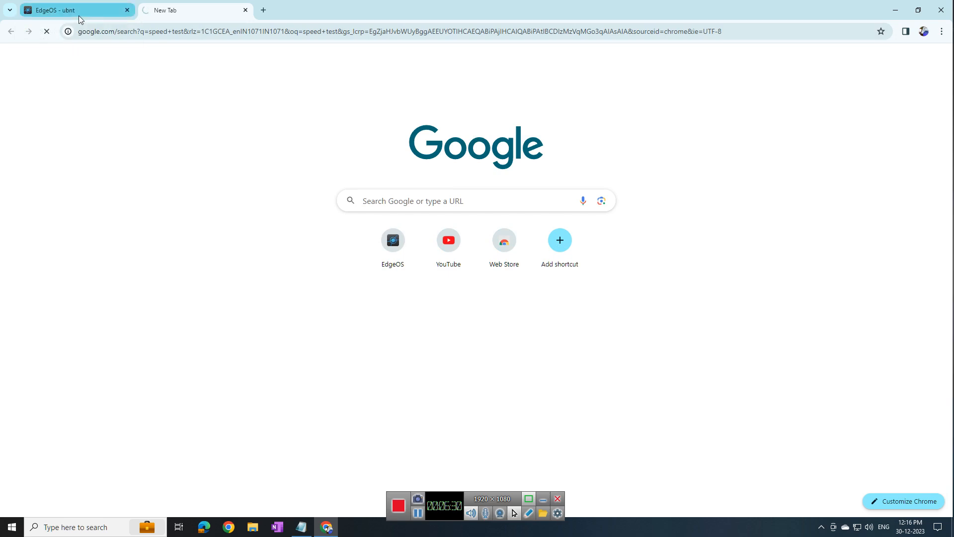
Recheck that WAN, WAN 2 and pppoe0 show connected on the dashboard, then return to the search
mouse_move(85, 15)
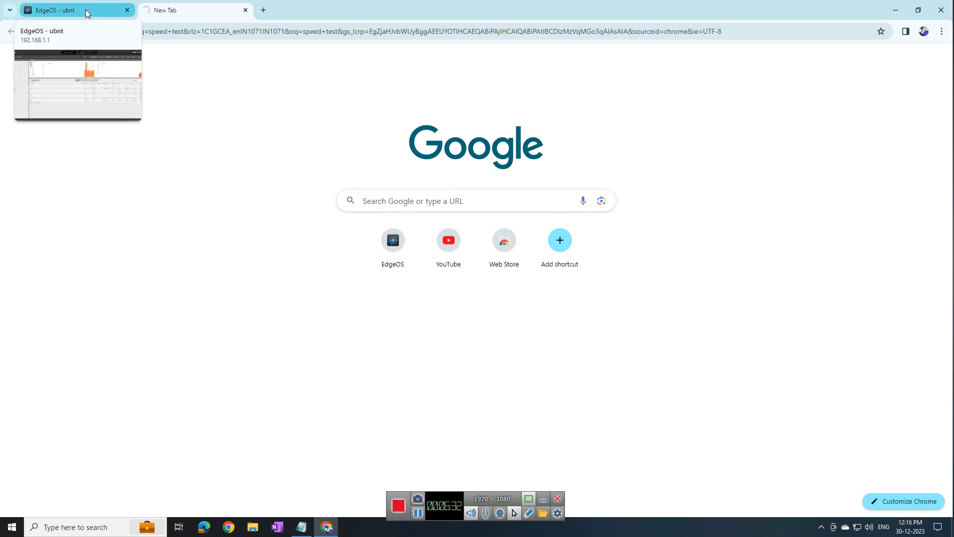
left_click(85, 13)
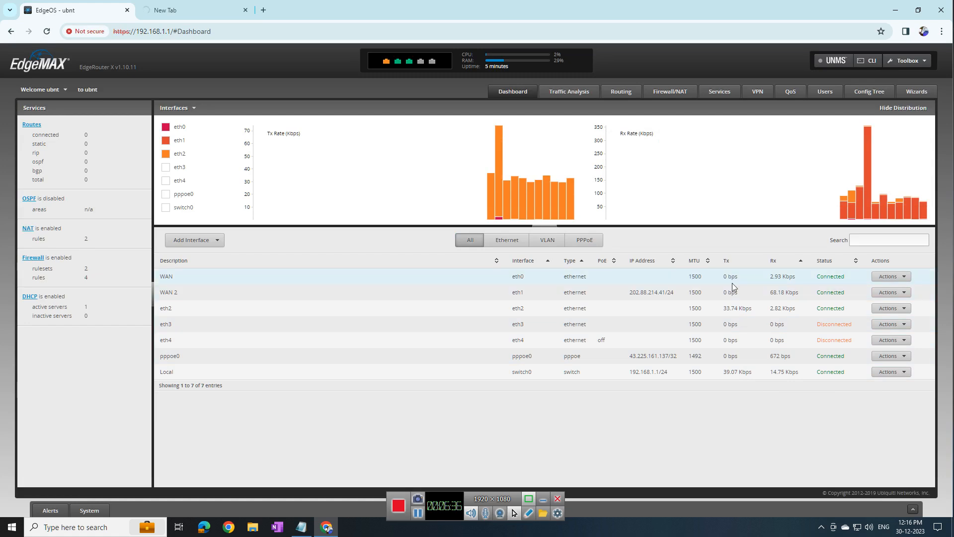
left_click(168, 10)
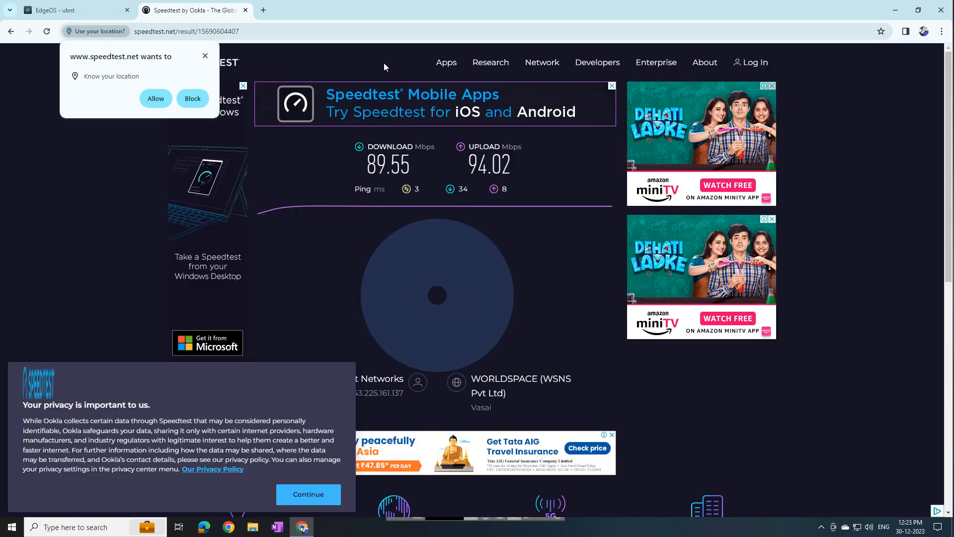
Search 'spee', open Speedtest by Ookla and start a test against the AirNet Networks Mumbai server
left_click(283, 31)
type("spee")
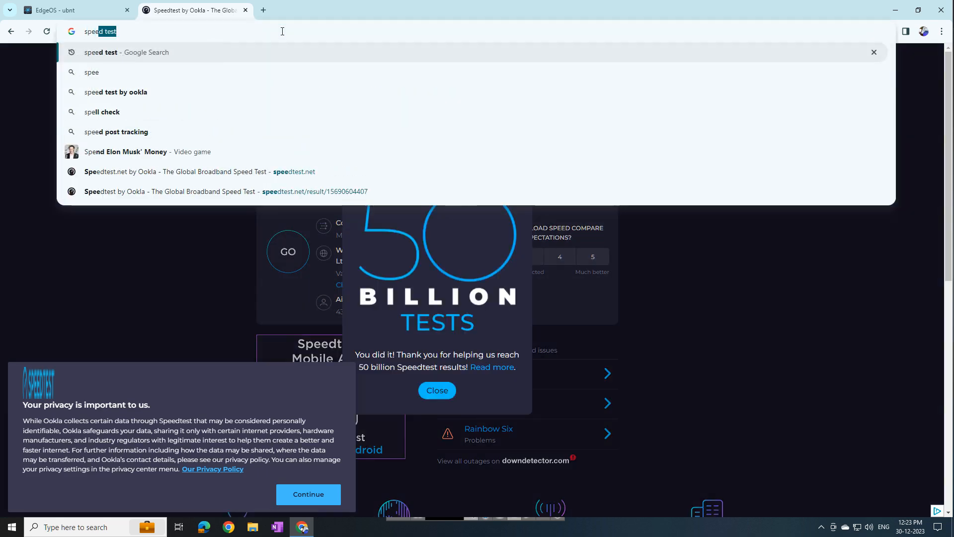
key("Return")
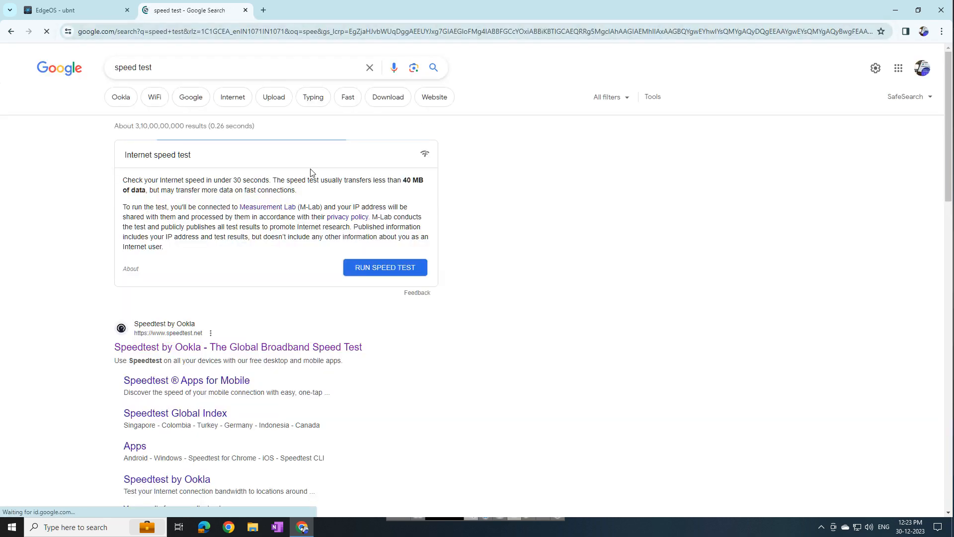
left_click(183, 331)
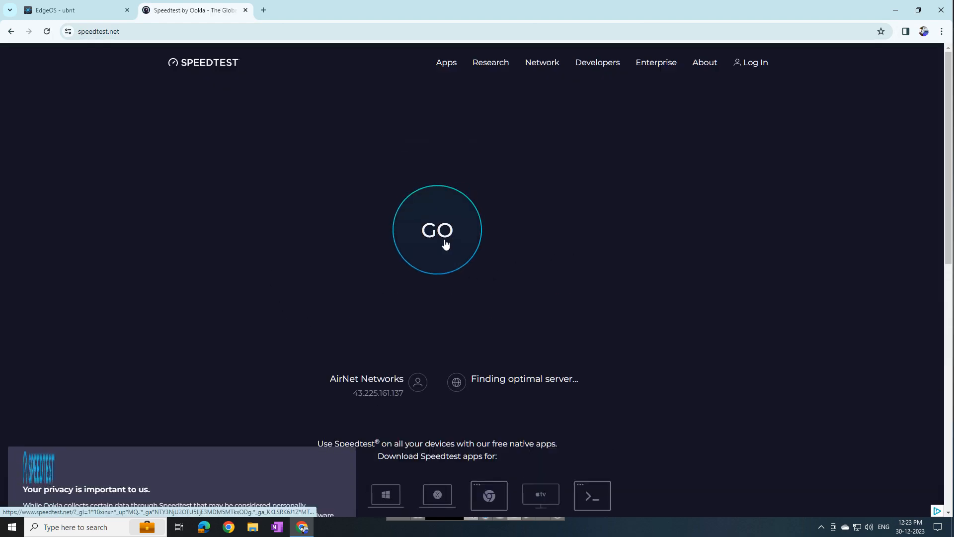
left_click(445, 243)
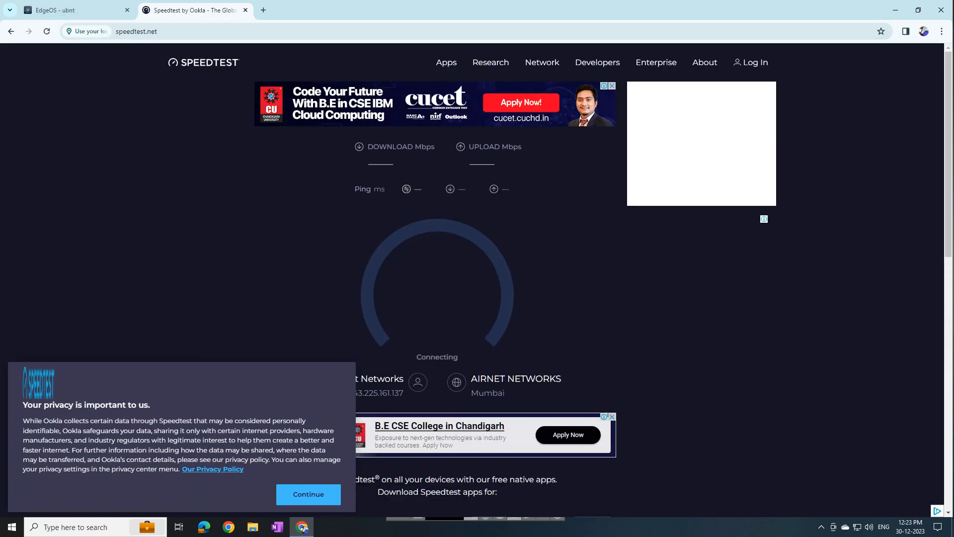
left_click(821, 527)
right_click(832, 489)
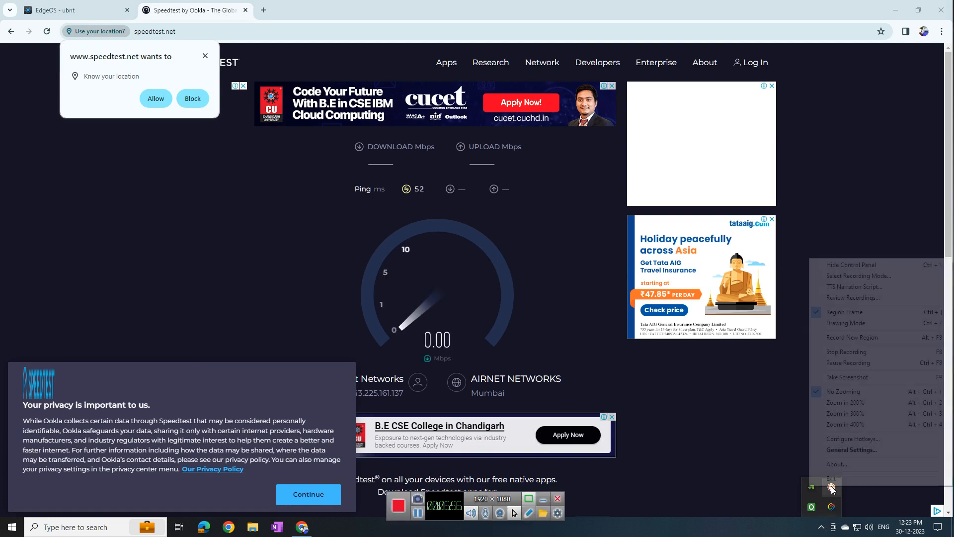